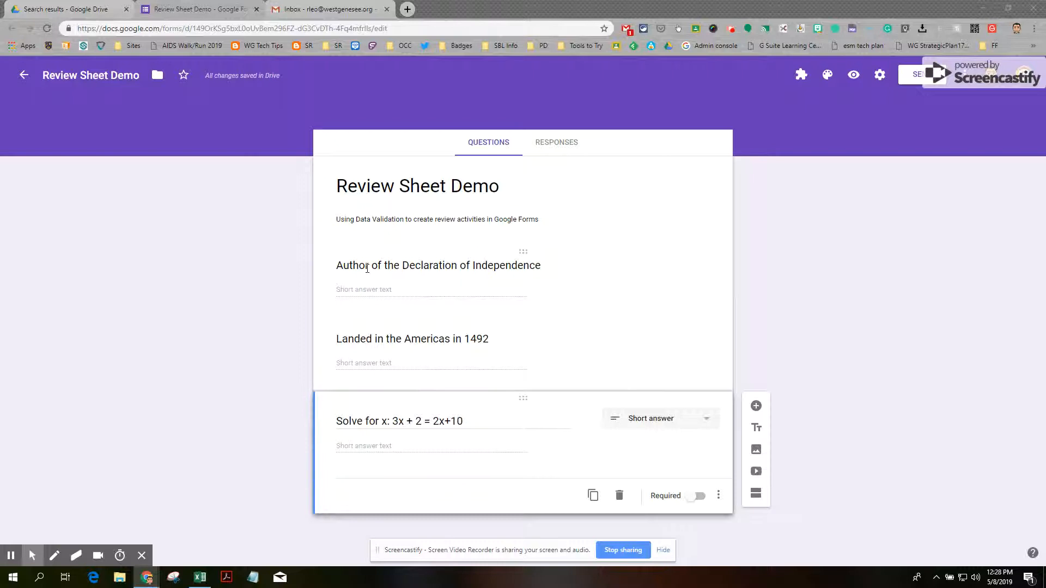
# Add response validation to the "Author of the Declaration of Independence" question, requiring text that contains "Thomas Jefferson"
pyautogui.click(394, 270)
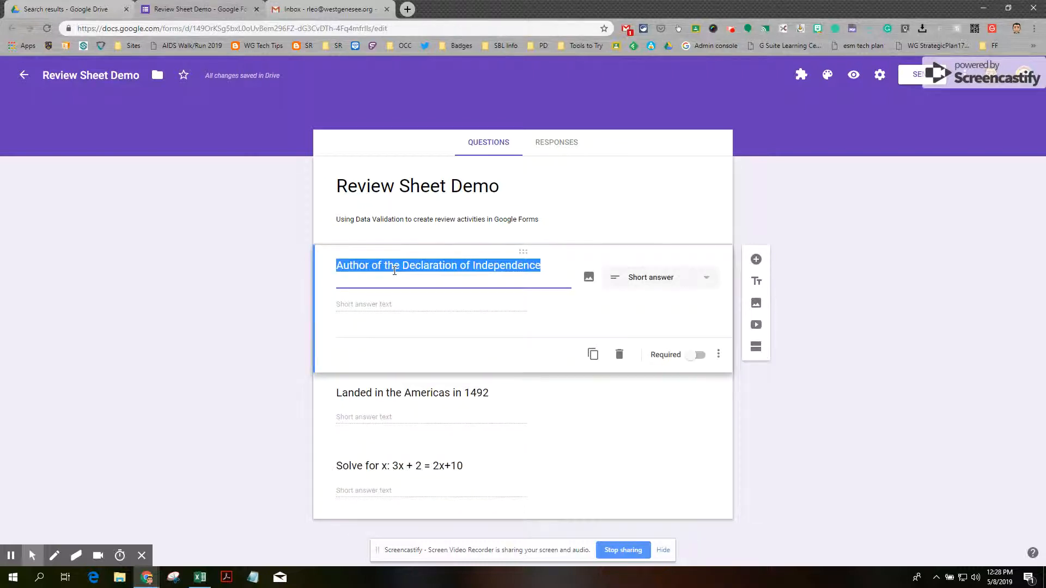
pyautogui.click(697, 359)
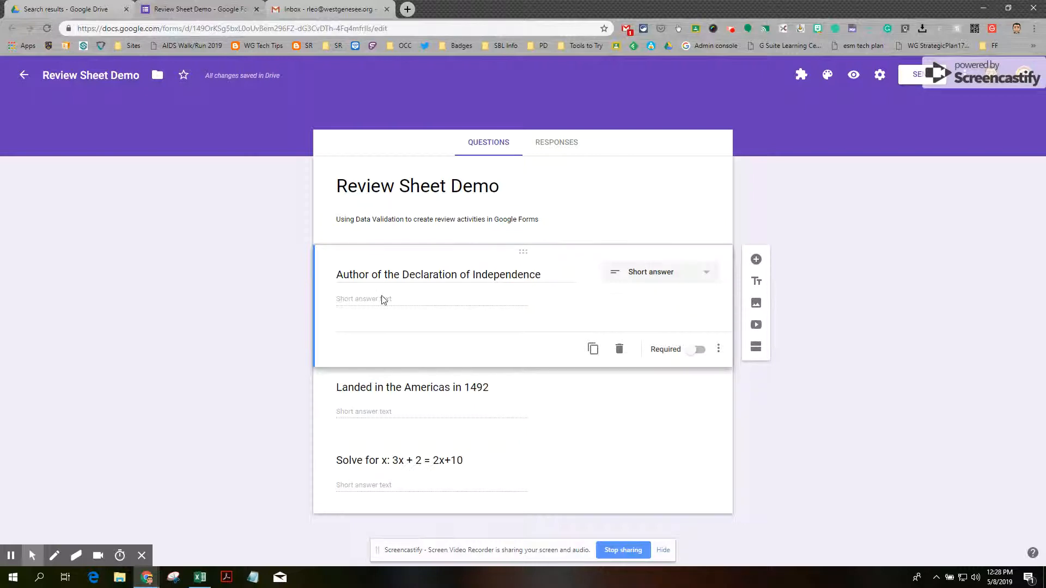
pyautogui.click(718, 351)
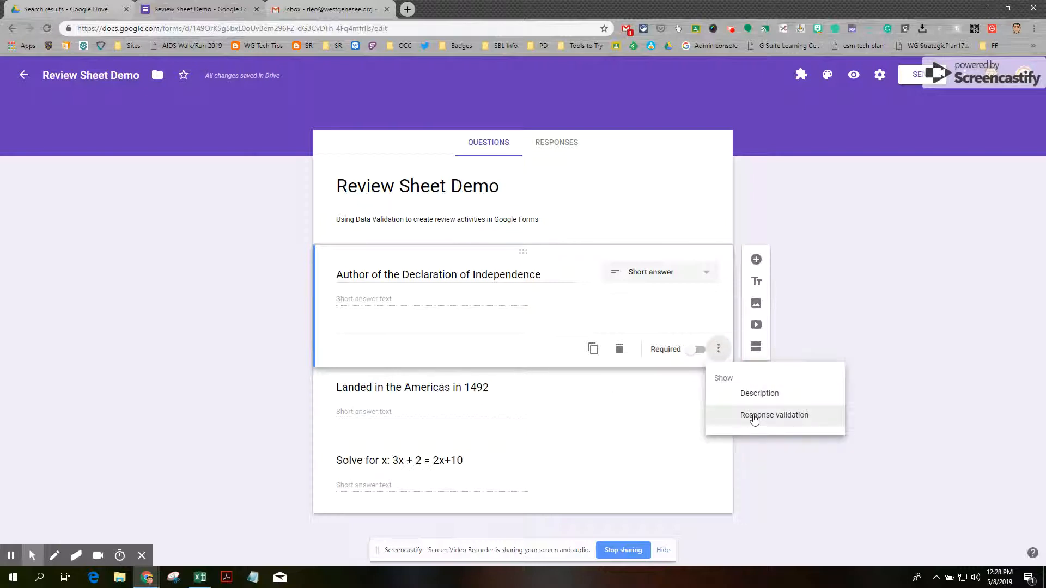
pyautogui.click(755, 417)
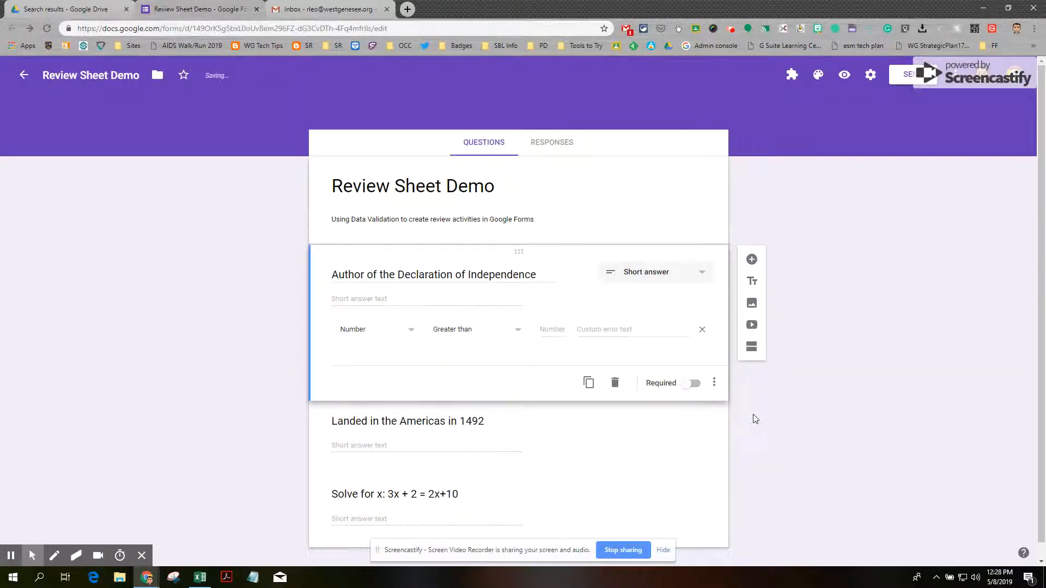
pyautogui.click(415, 333)
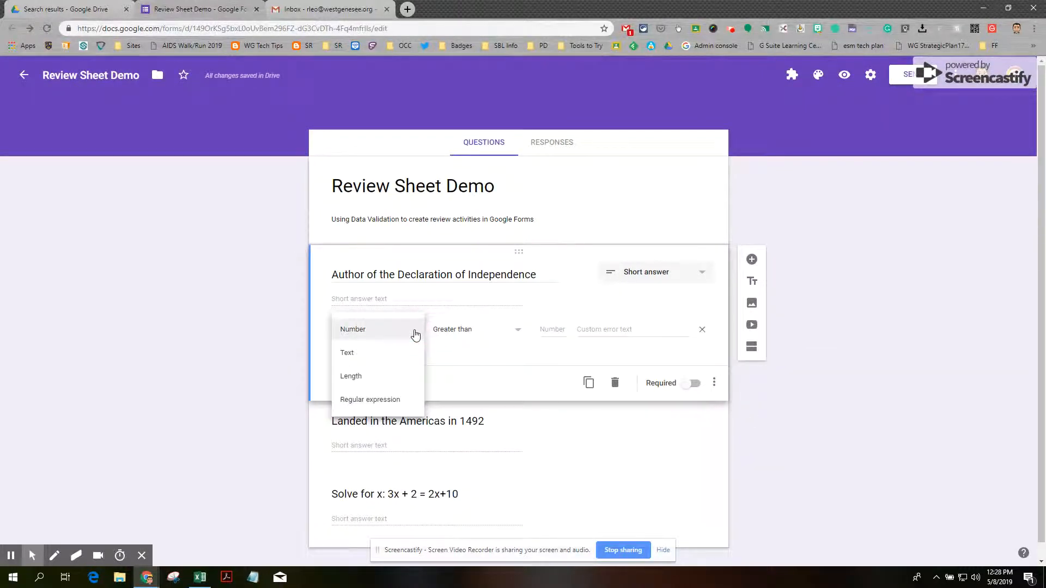
pyautogui.click(378, 355)
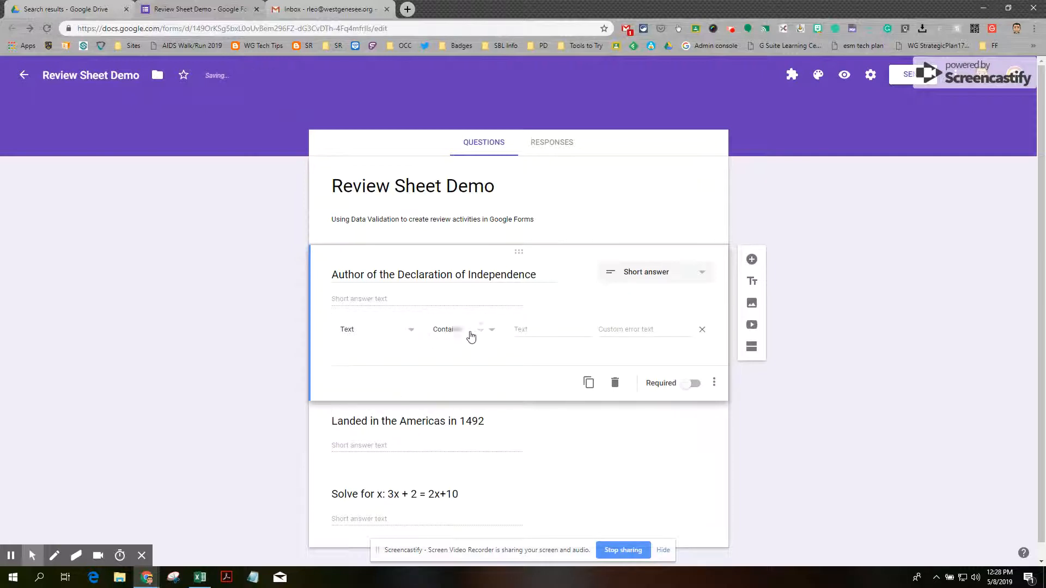
pyautogui.click(491, 334)
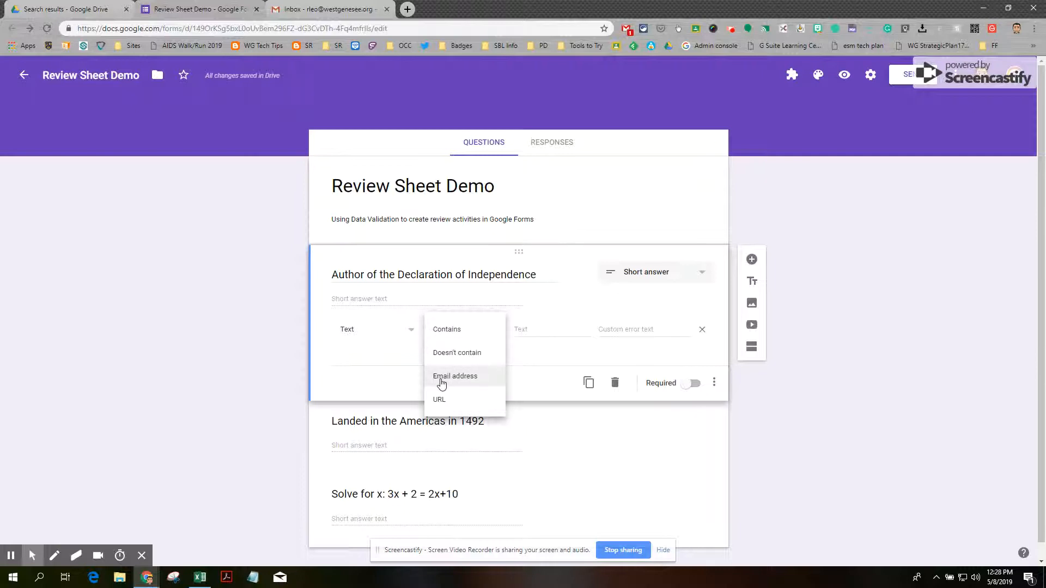
pyautogui.click(445, 332)
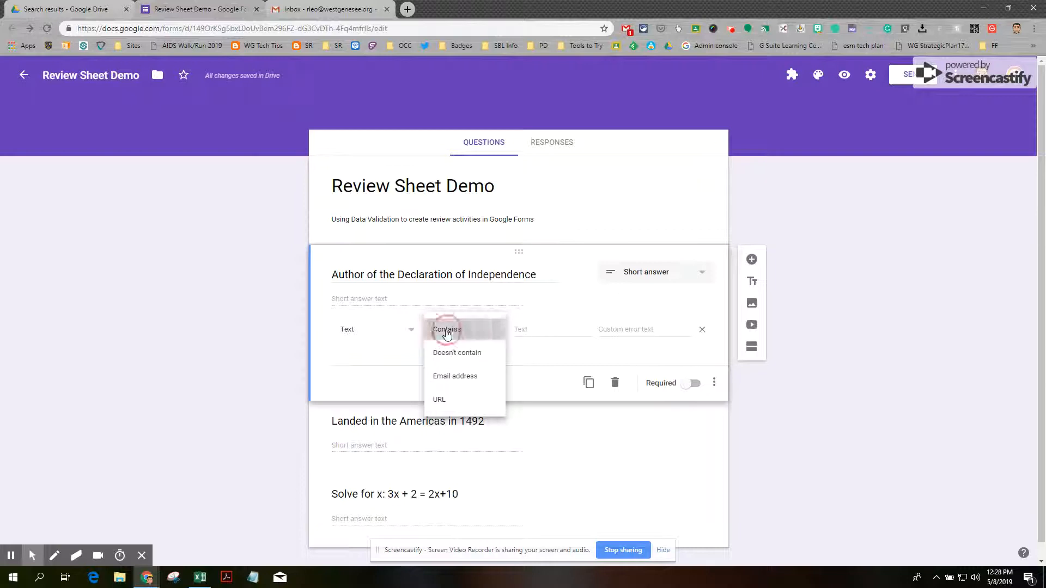
pyautogui.click(535, 327)
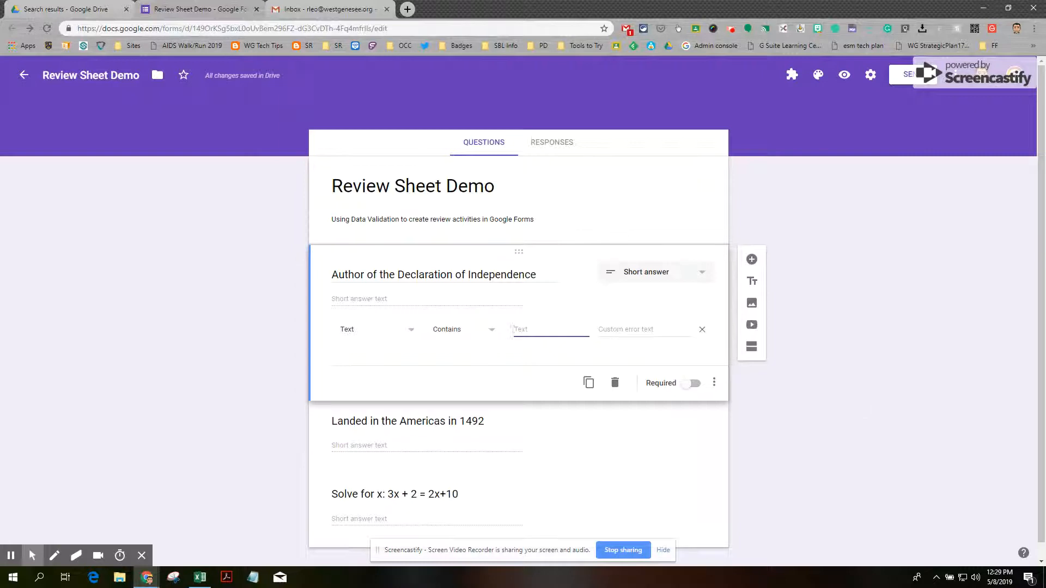
pyautogui.write('Thomas Jefferson')
# Set the validation's custom error text to "try again!" and make the Declaration of Independence question required
pyautogui.click(631, 327)
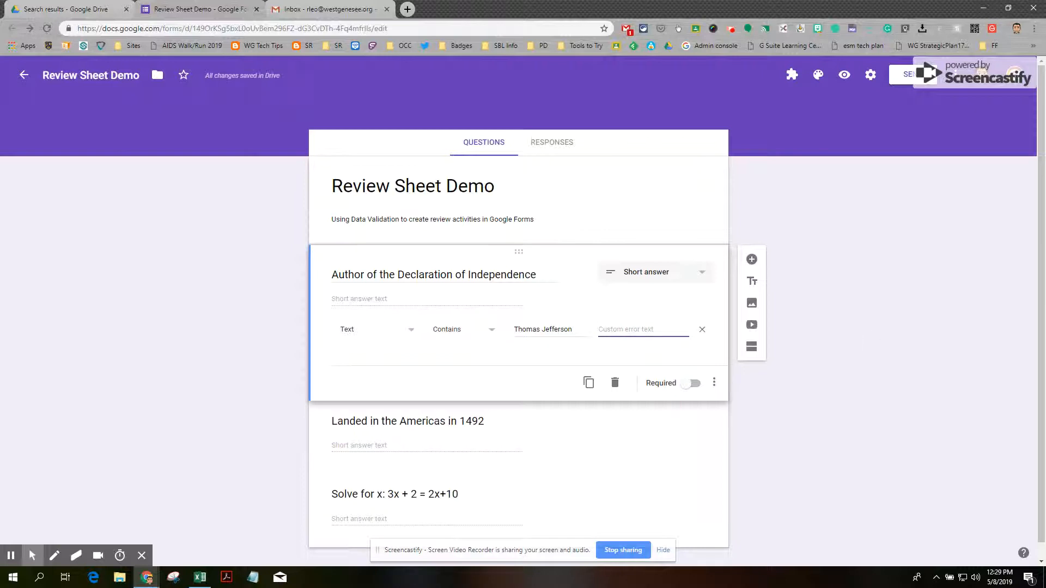
pyautogui.write('try again!')
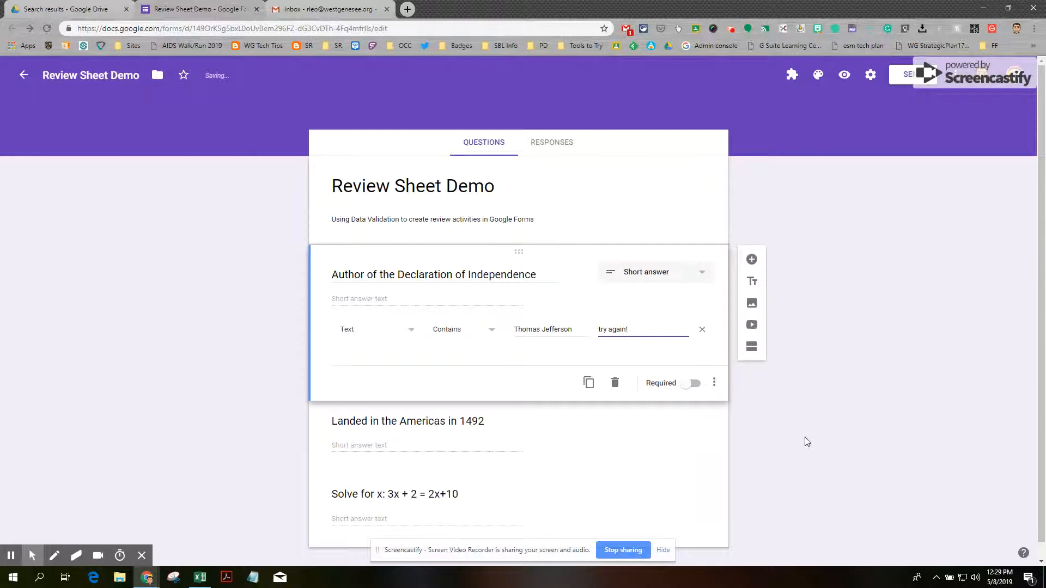
pyautogui.click(694, 384)
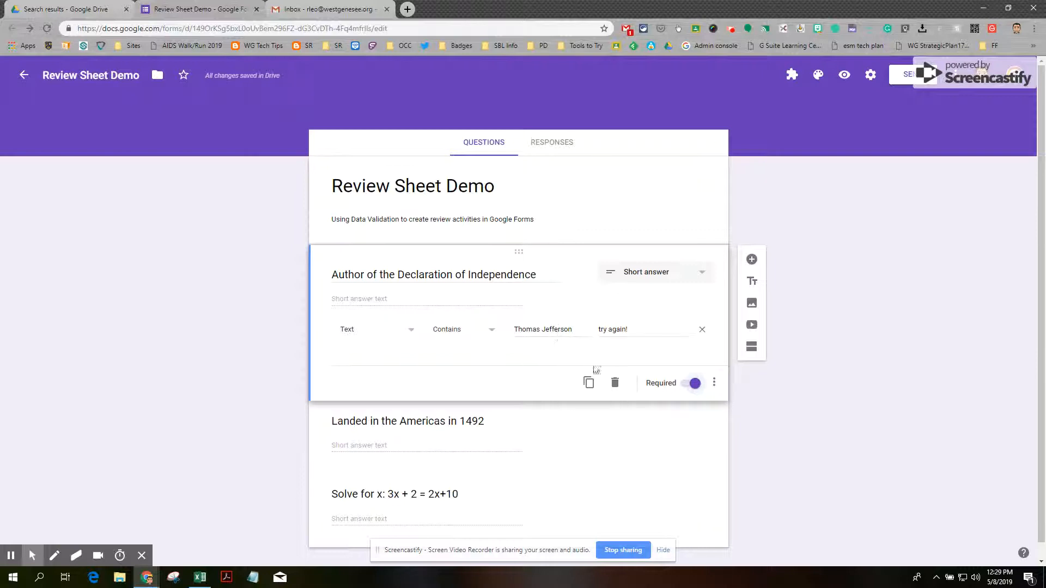
# Add the description "Include first and last name" to the Declaration of Independence question
pyautogui.click(712, 384)
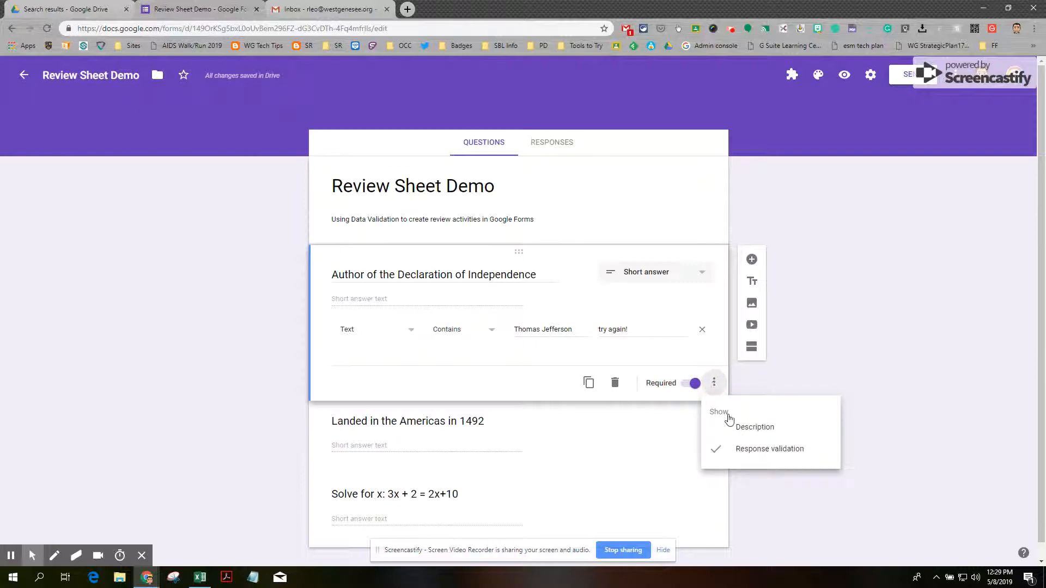
pyautogui.click(737, 429)
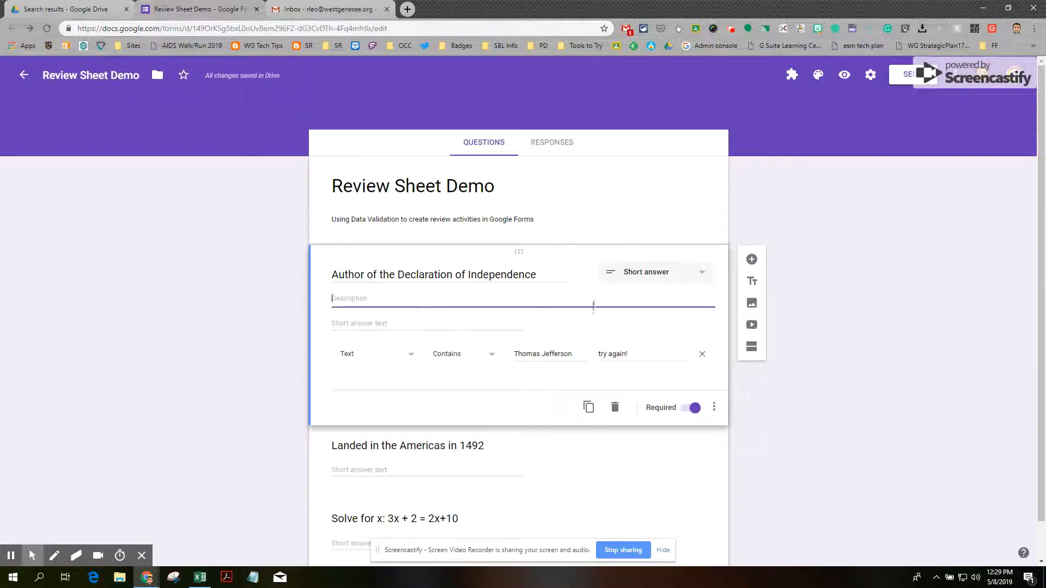
pyautogui.write('thelude f')
pyautogui.write('irst and last name')
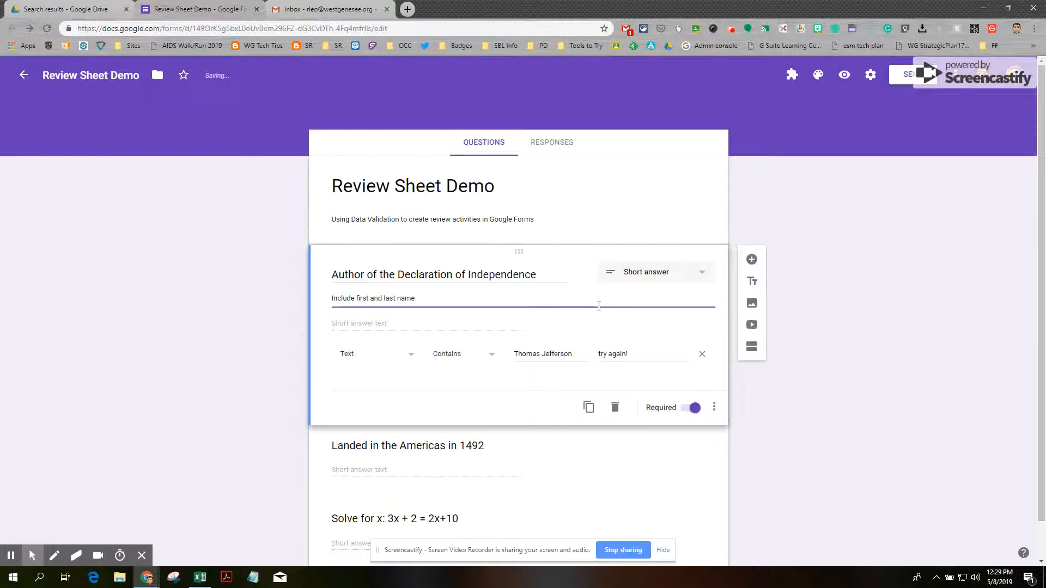
# Make the "Landed in the Americas in 1492" question required and add the description "Last name only"
pyautogui.scroll(-1, 482, 355)
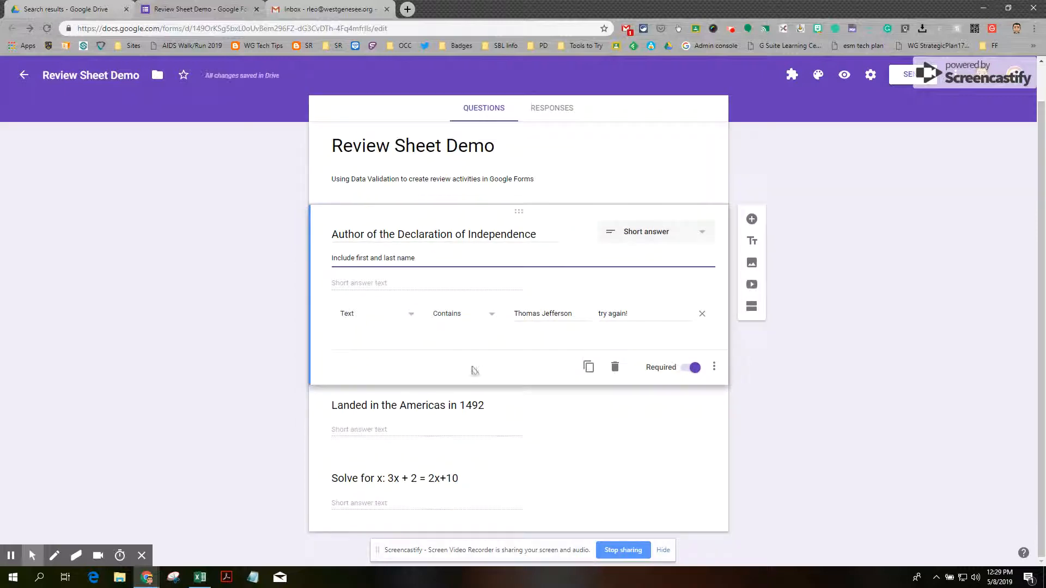
pyautogui.click(457, 422)
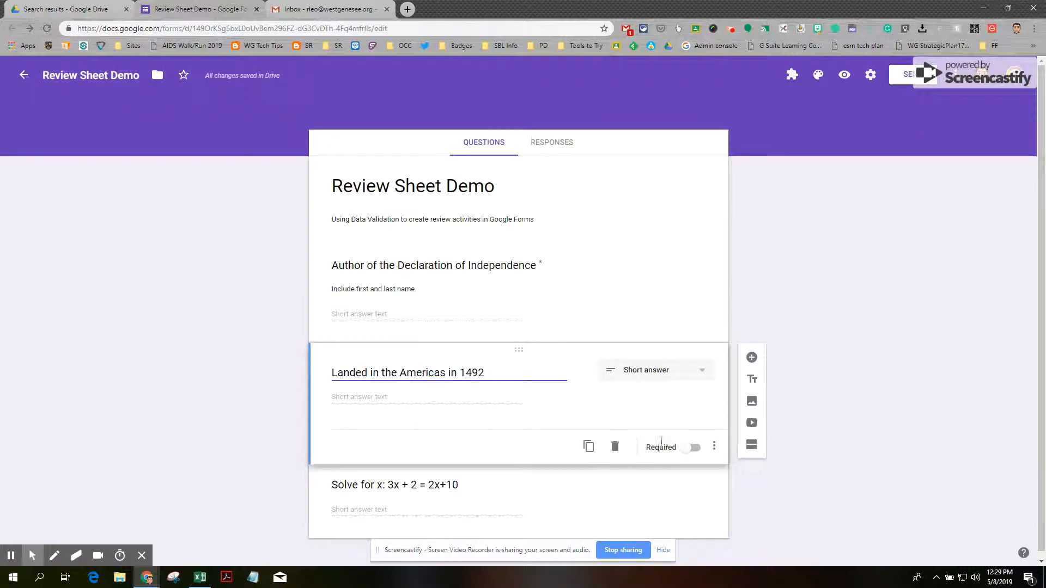
pyautogui.click(691, 449)
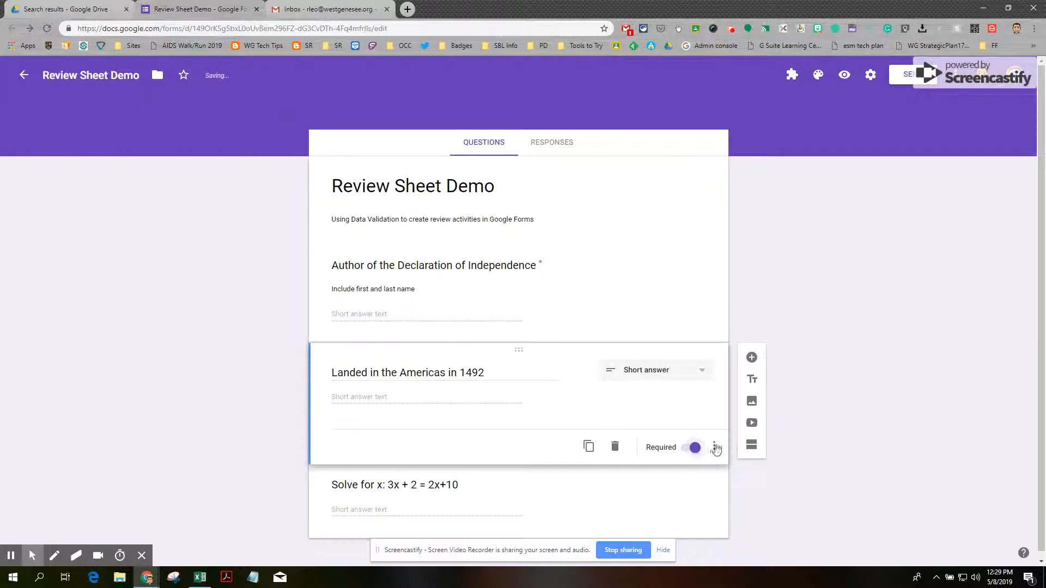
pyautogui.click(716, 447)
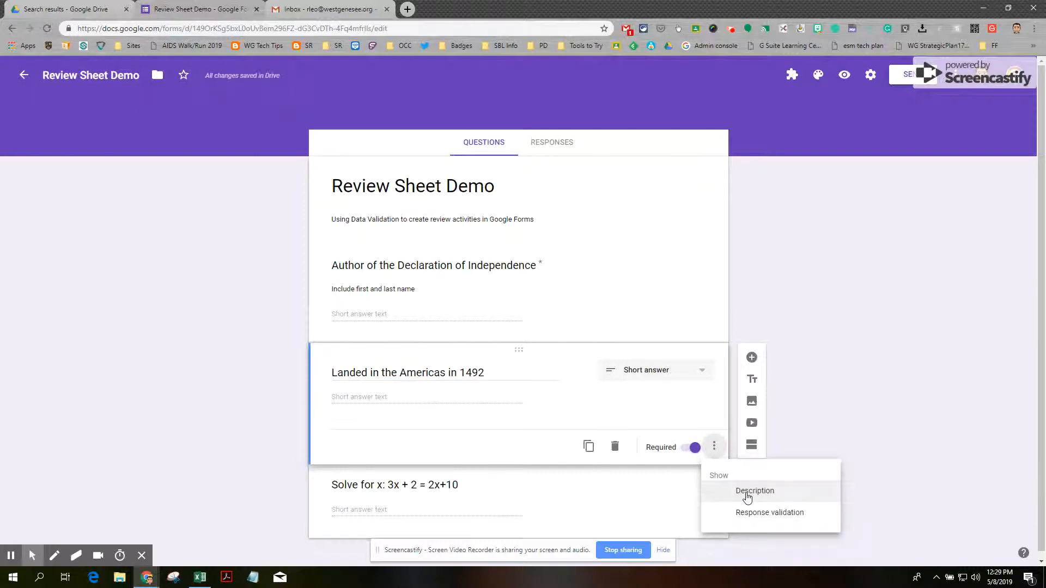
pyautogui.click(743, 494)
pyautogui.write('Last name only')
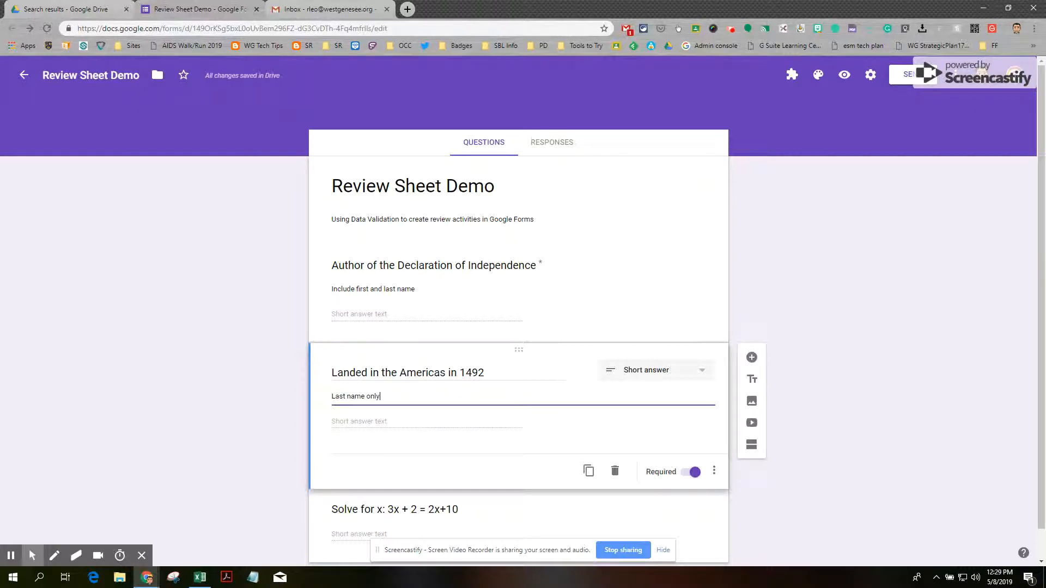
# Add response validation to the "Landed in the Americas in 1492" question, requiring text that contains "Columbus"
pyautogui.click(714, 472)
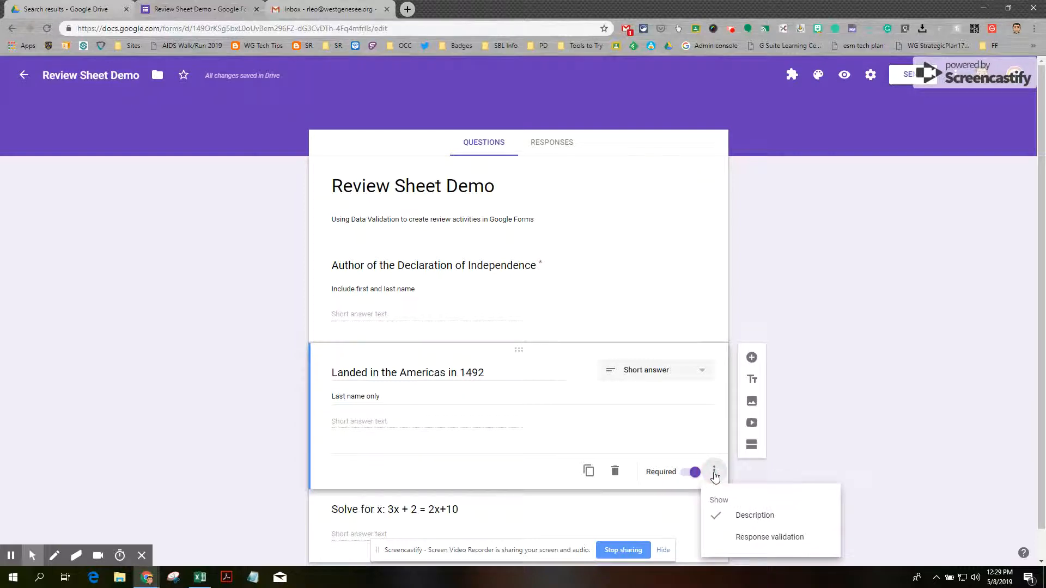
pyautogui.click(739, 538)
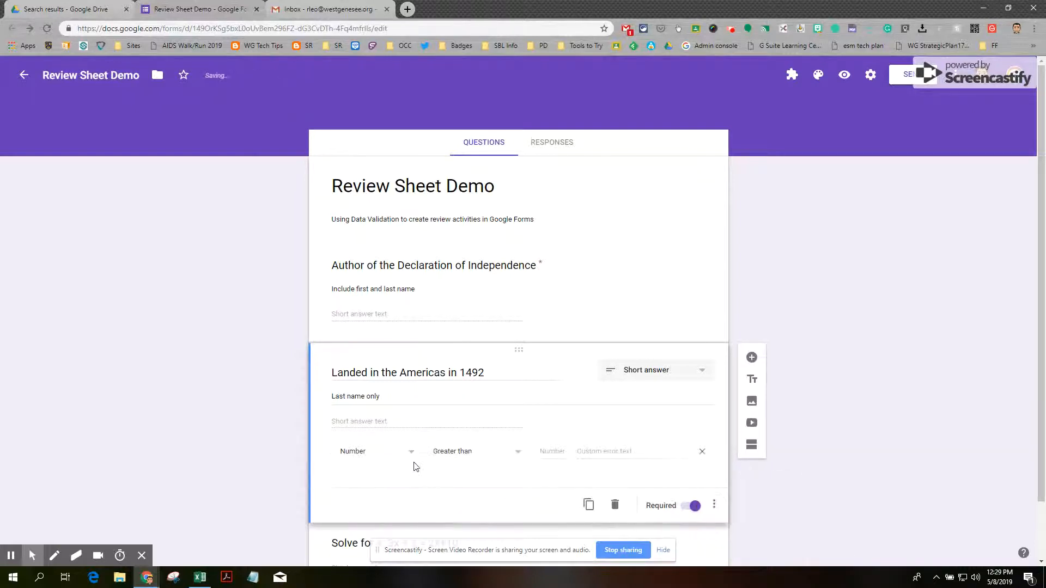
pyautogui.click(411, 453)
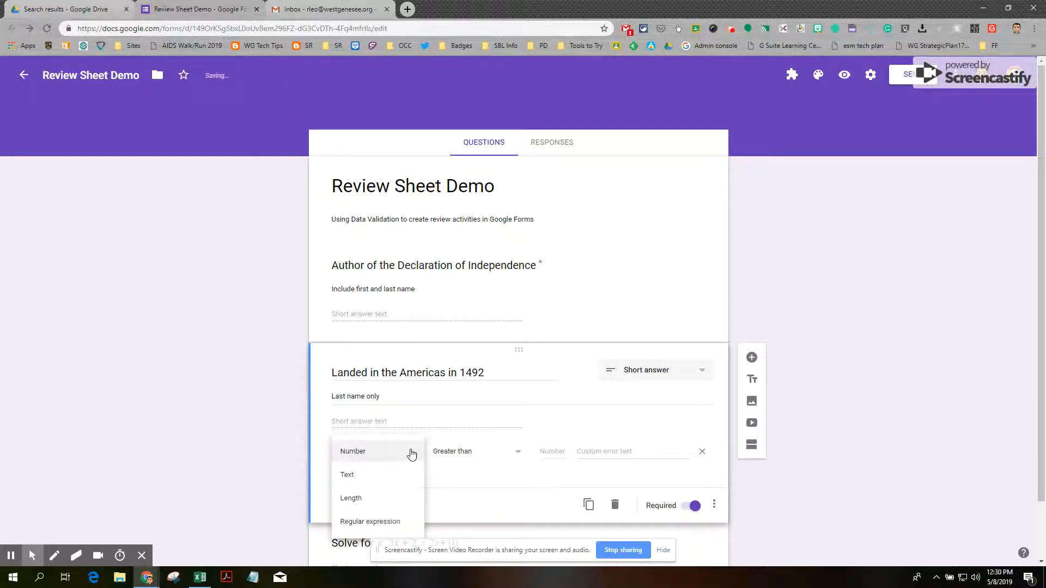
pyautogui.click(373, 474)
pyautogui.click(533, 455)
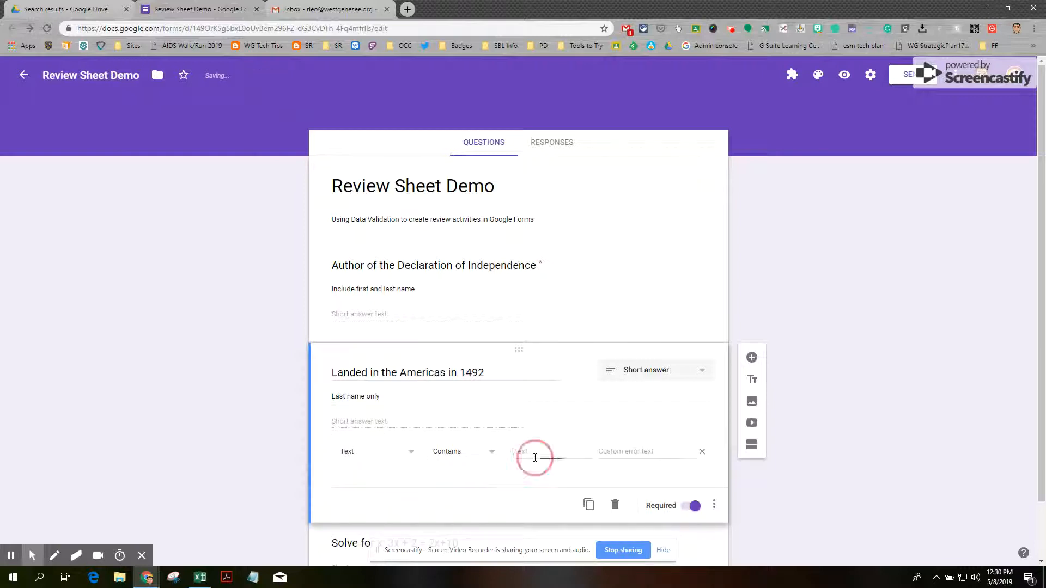
pyautogui.write('Colu')
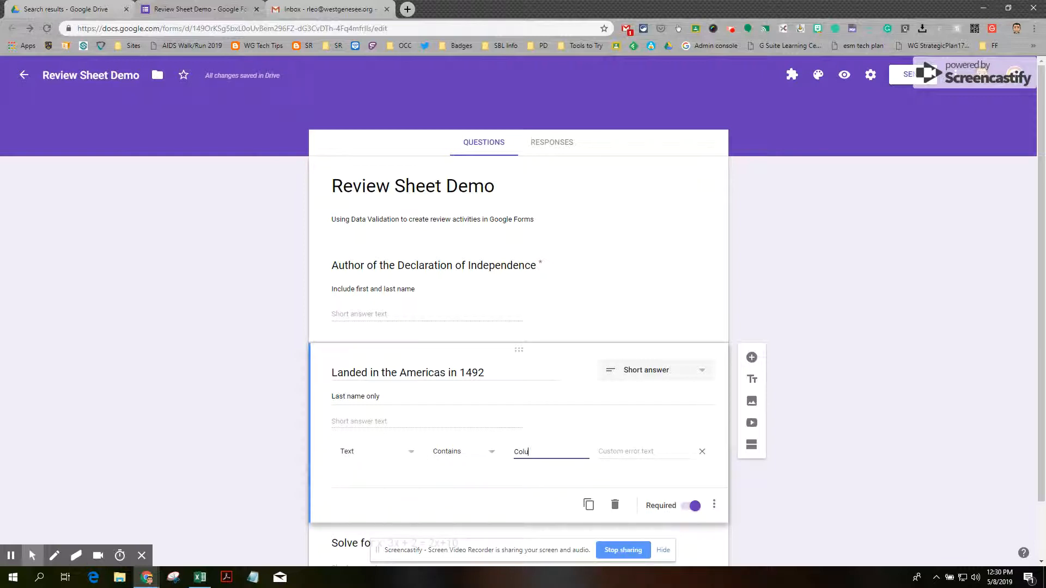
pyautogui.write('mbus')
# Select the "Solve for x: 3x + 2 = 2x+10" question for editing
pyautogui.scroll(-2, 635, 456)
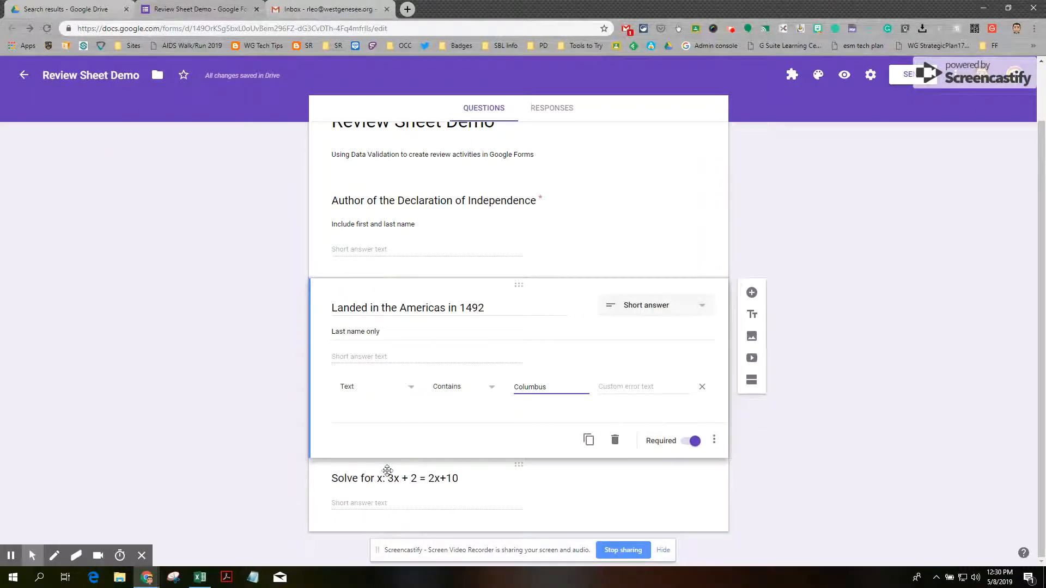
pyautogui.click(384, 484)
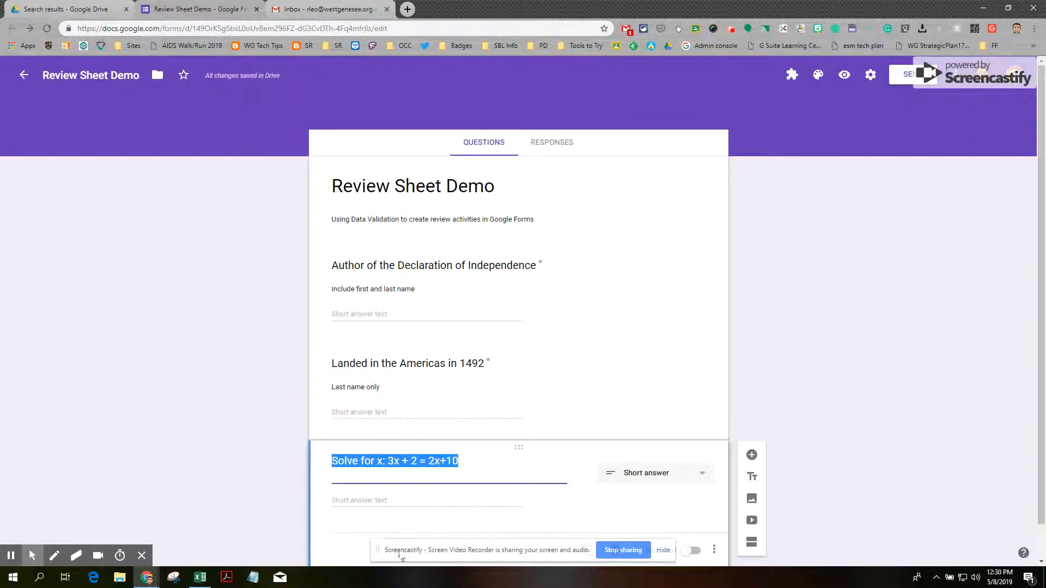
pyautogui.click(379, 553)
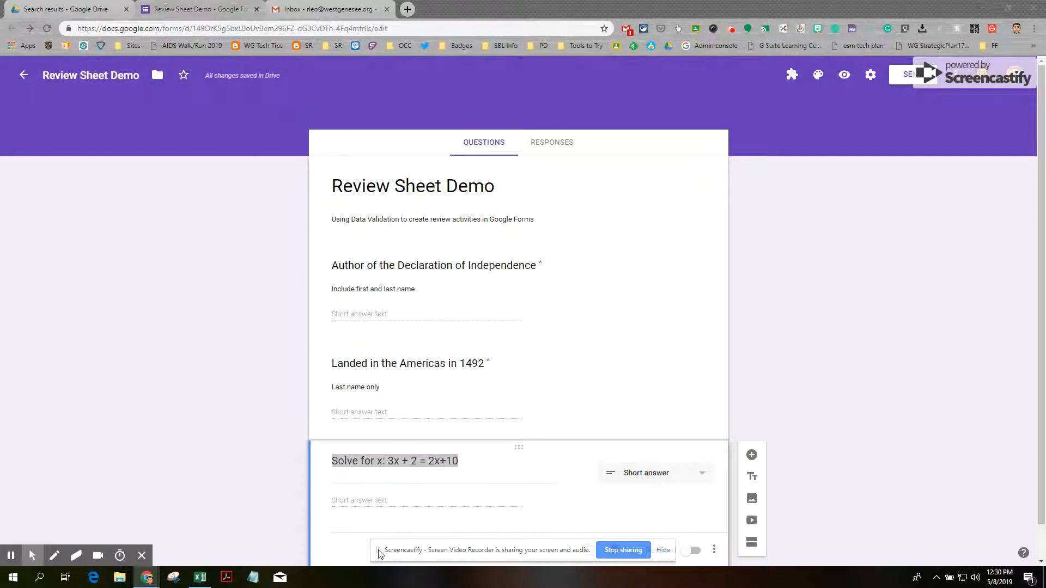
pyautogui.click(731, 30)
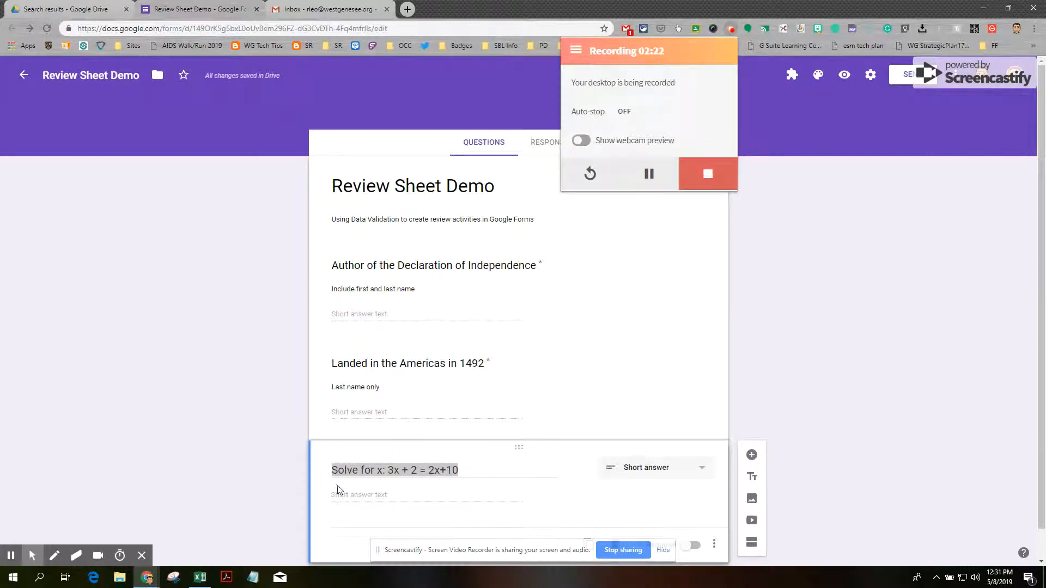
pyautogui.scroll(-1, 339, 491)
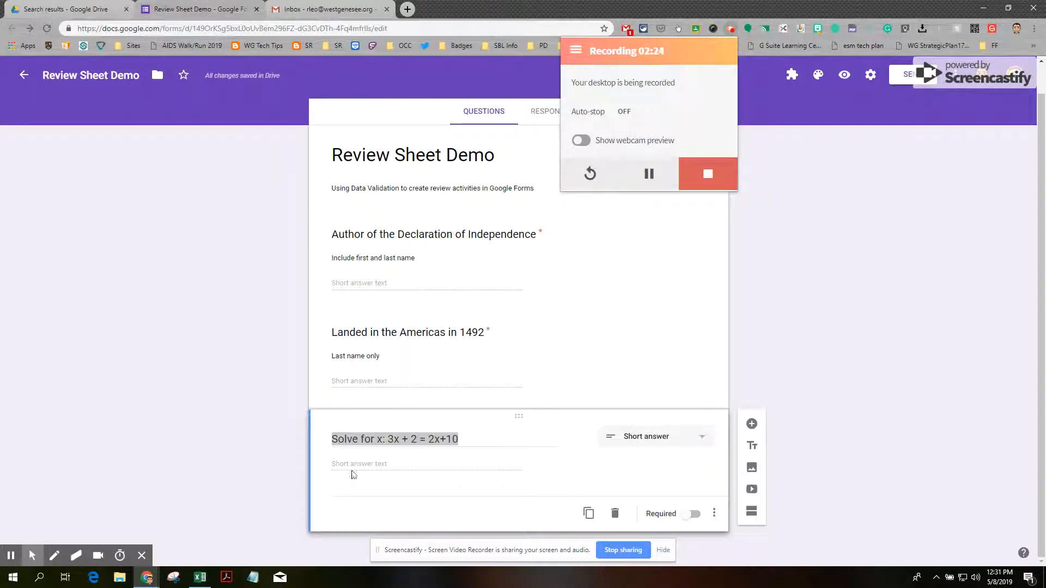
pyautogui.click(406, 463)
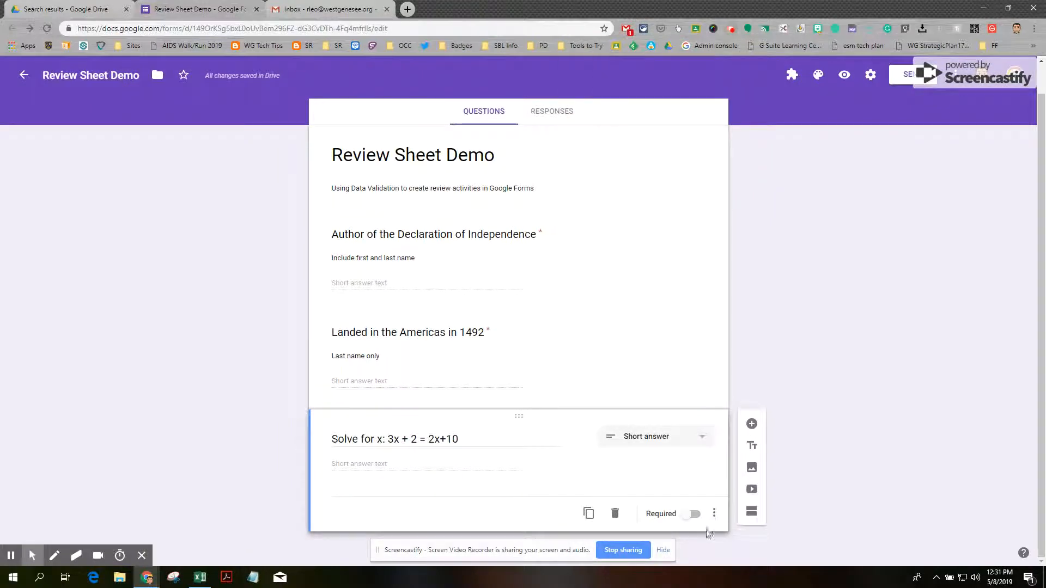
# Make the "Solve for x" question required and add response validation requiring a number equal to 8
pyautogui.click(694, 514)
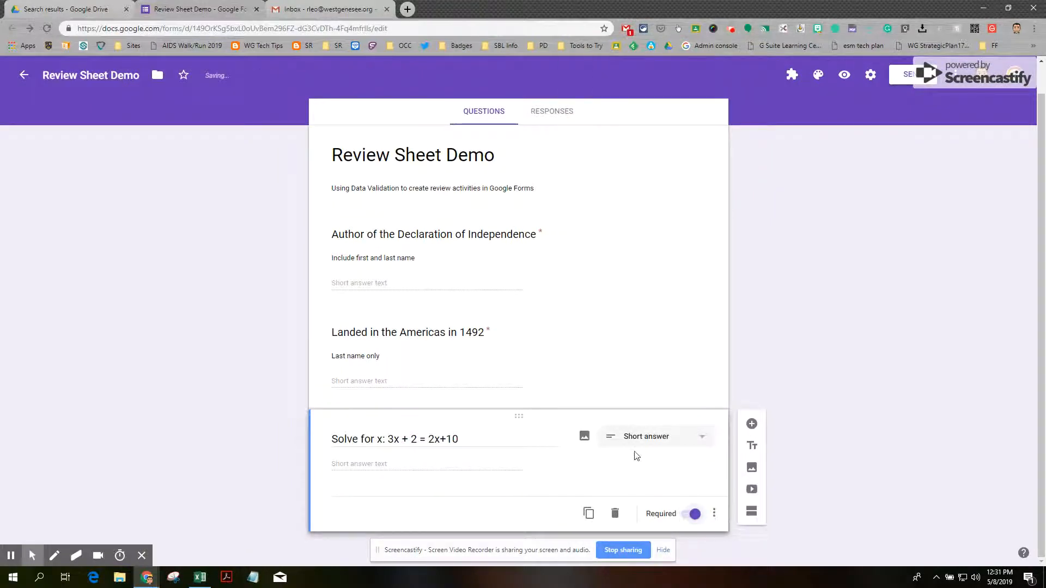
pyautogui.click(716, 517)
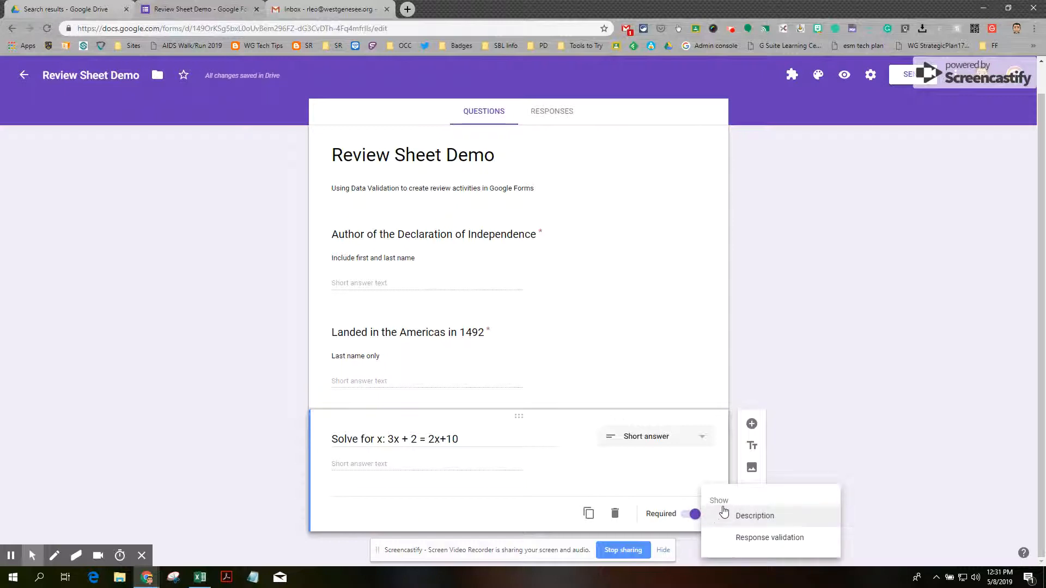
pyautogui.click(747, 545)
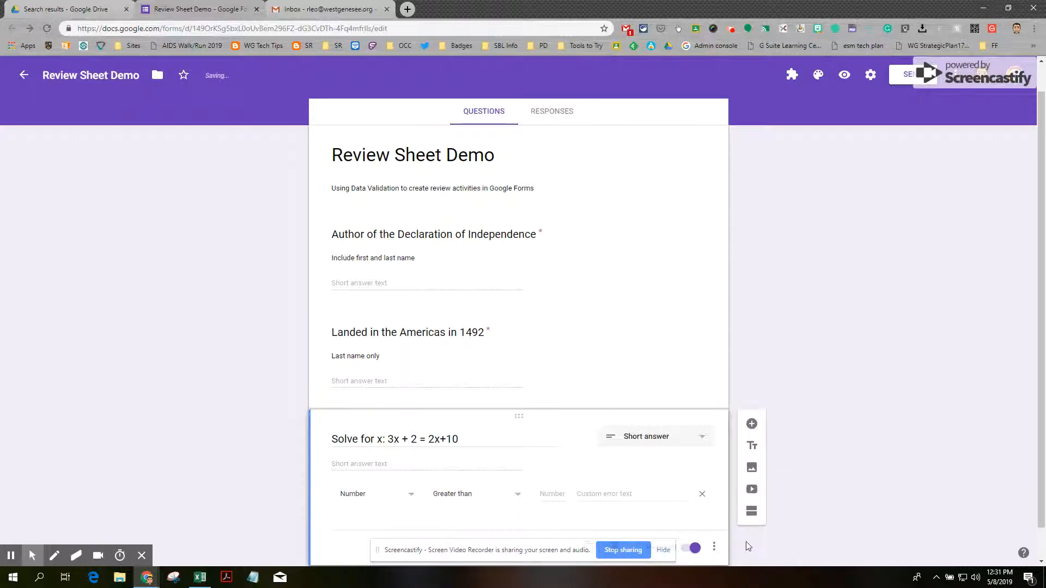
pyautogui.click(514, 501)
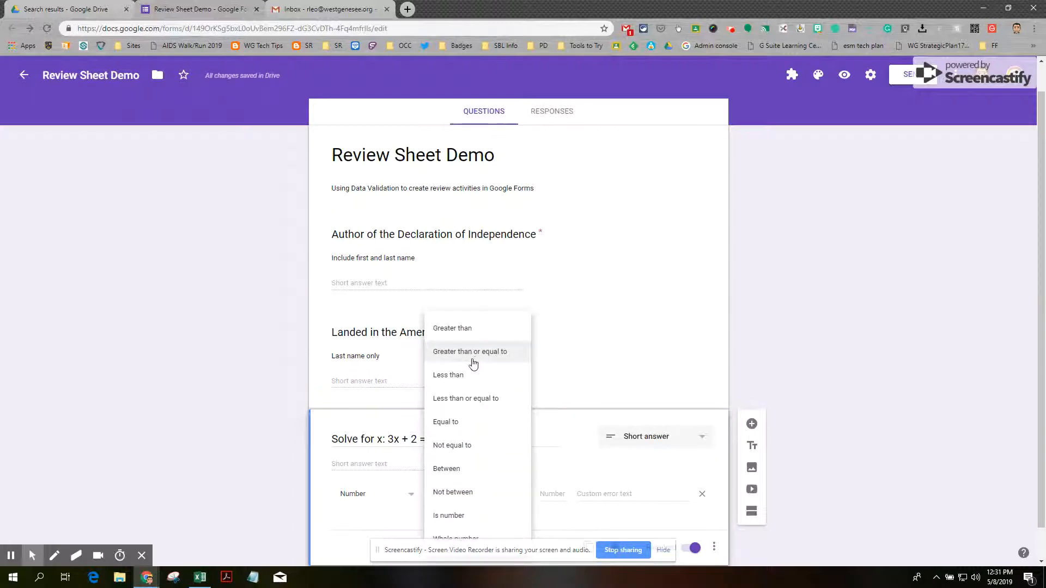
pyautogui.click(449, 424)
pyautogui.click(552, 495)
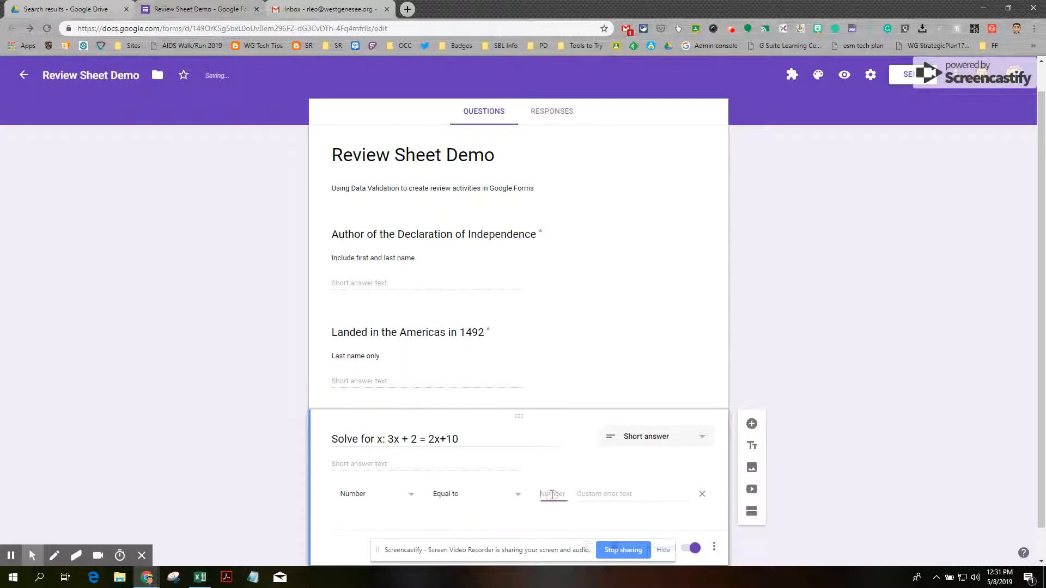
pyautogui.write('8')
# Set the custom error text of the "Solve for x" question's validation to "try again"
pyautogui.click(606, 496)
pyautogui.write('Tr')
pyautogui.press('BackSpace')
pyautogui.press('BackSpace')
pyautogui.write('tra')
pyautogui.press('BackSpace')
pyautogui.write('y')
# Add the description "Use scrap paper to show your work (turn in your scrap paper)" to the "Solve for x" question
pyautogui.click(713, 546)
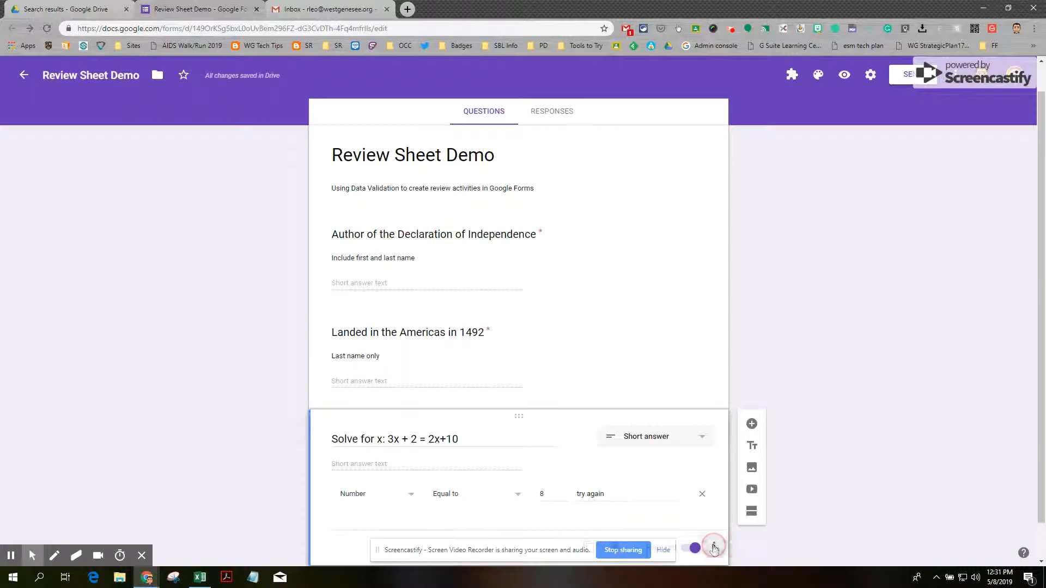
pyautogui.click(729, 513)
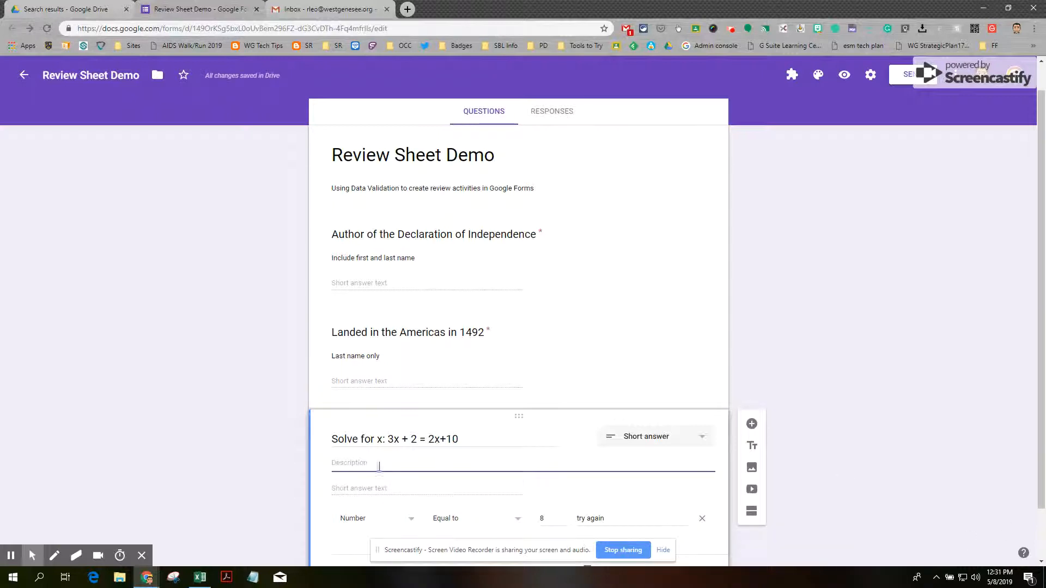
pyautogui.write('Use scrap pa')
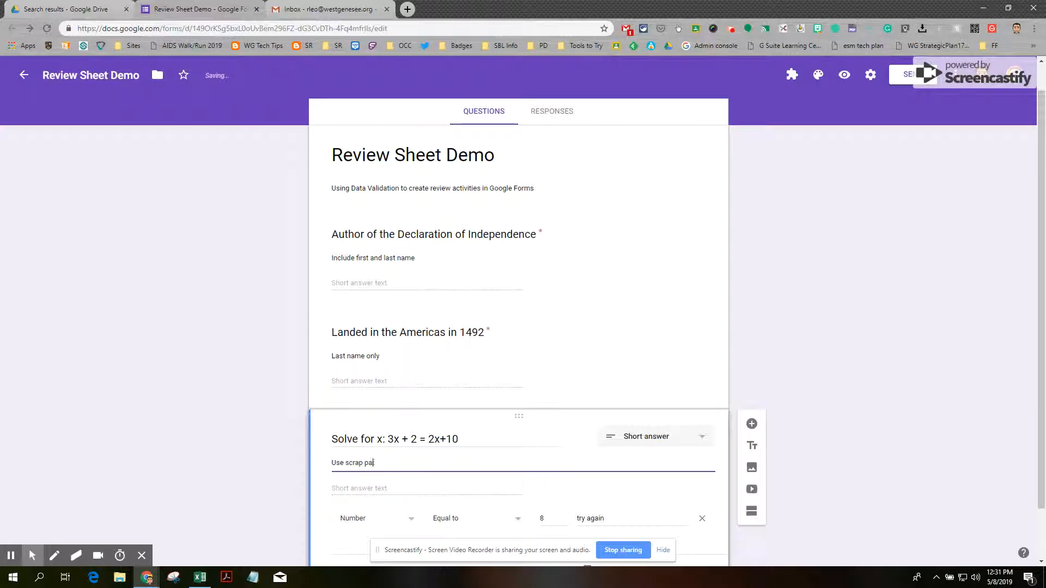
pyautogui.write('per to sohow your work (turn in yourscr')
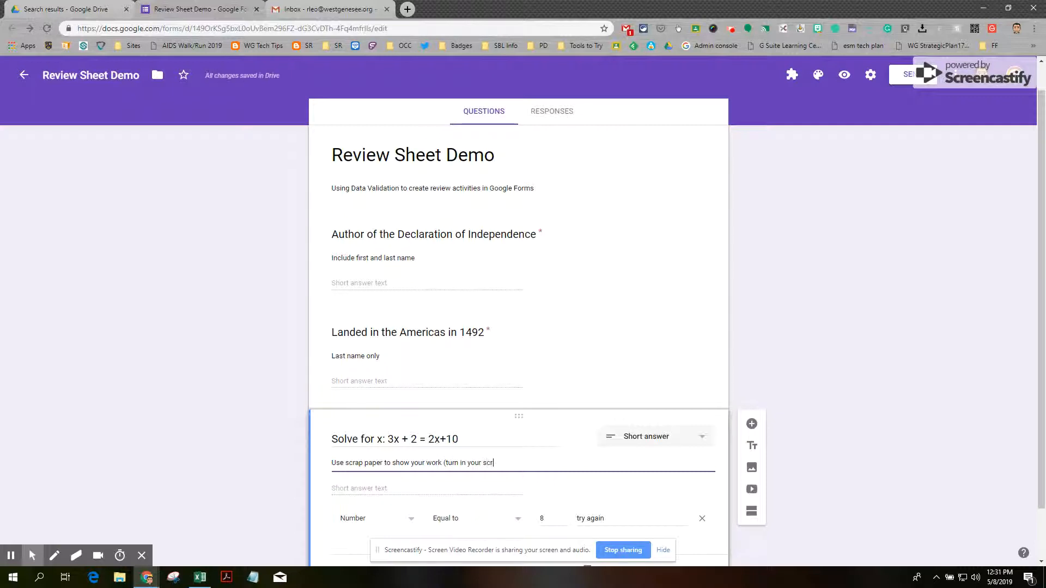
pyautogui.write('ap paper)')
pyautogui.scroll(-1, 591, 512)
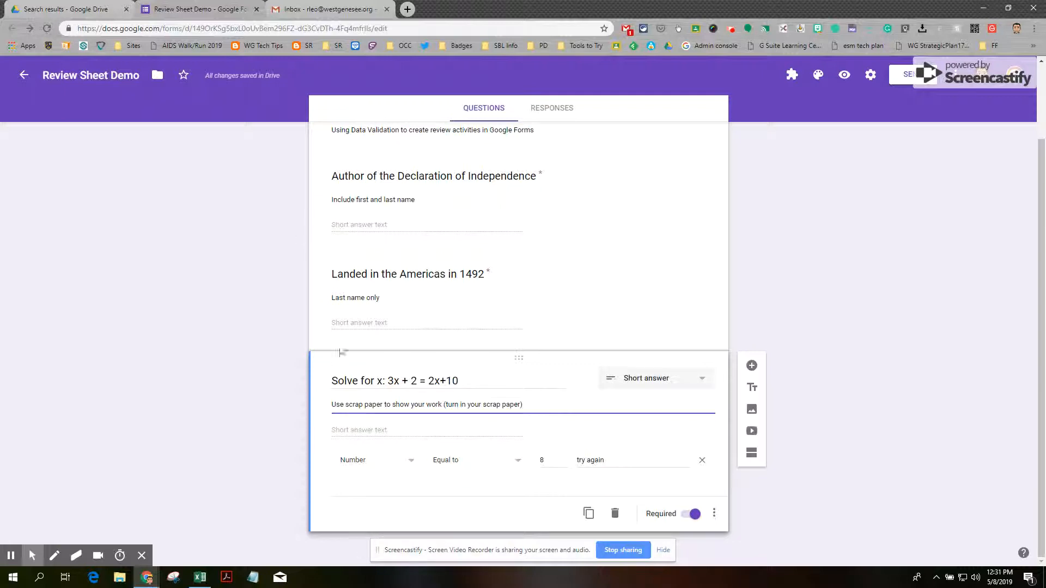
# Open the respondent preview of the Review Sheet Demo form
pyautogui.click(714, 514)
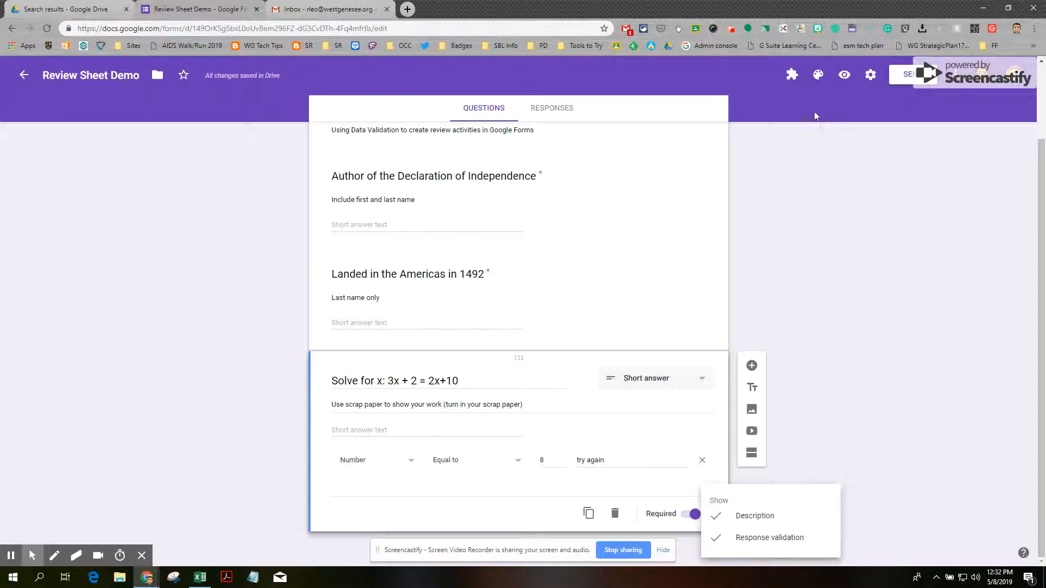
pyautogui.click(845, 83)
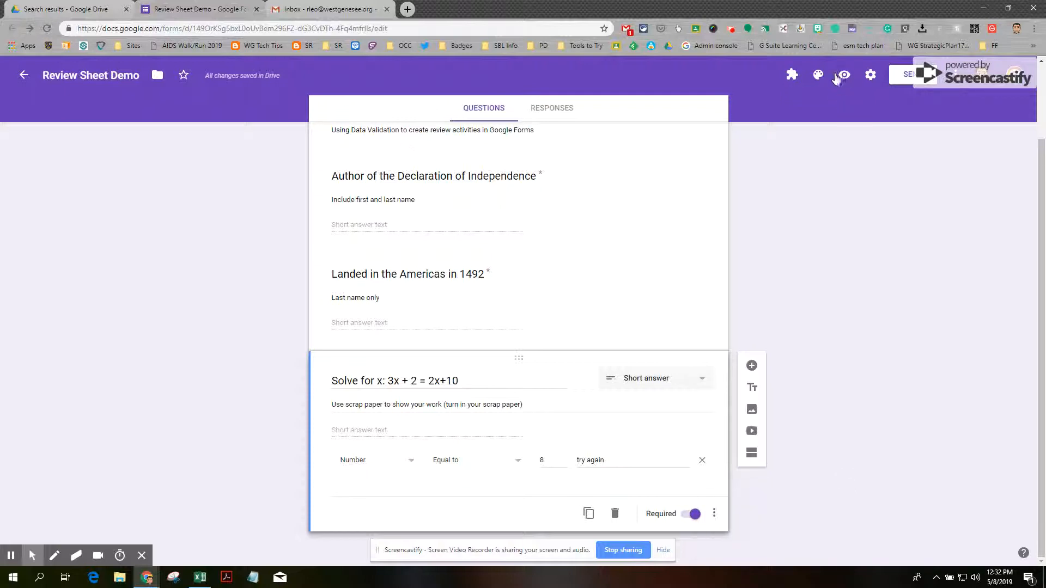
pyautogui.click(844, 74)
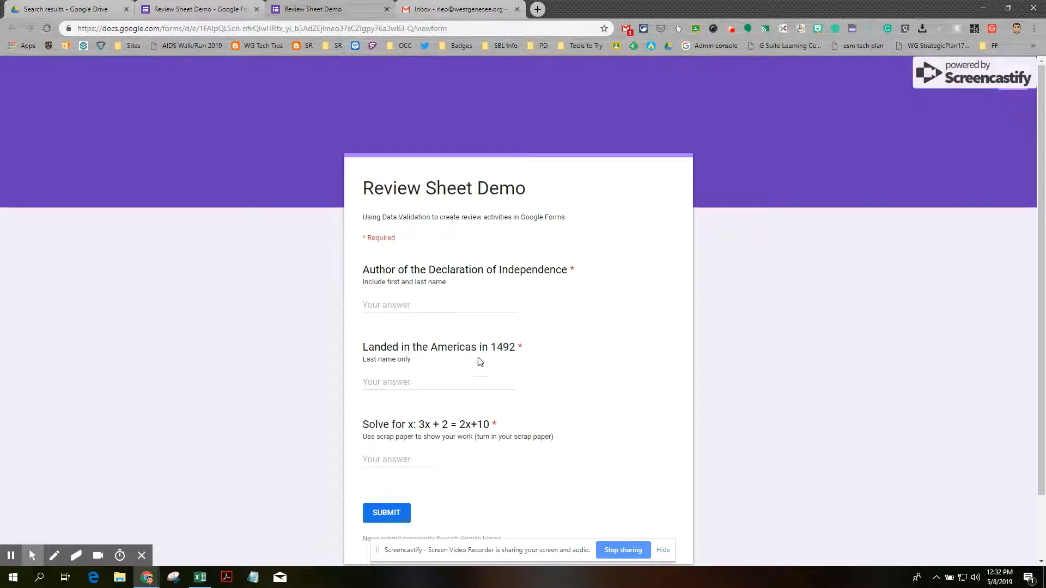
# Test the Declaration of Independence question with the misspelled answer "Tomas Jefferson", and correct it to "Thomas Jefferson"
pyautogui.click(415, 303)
pyautogui.click(396, 308)
pyautogui.write('To')
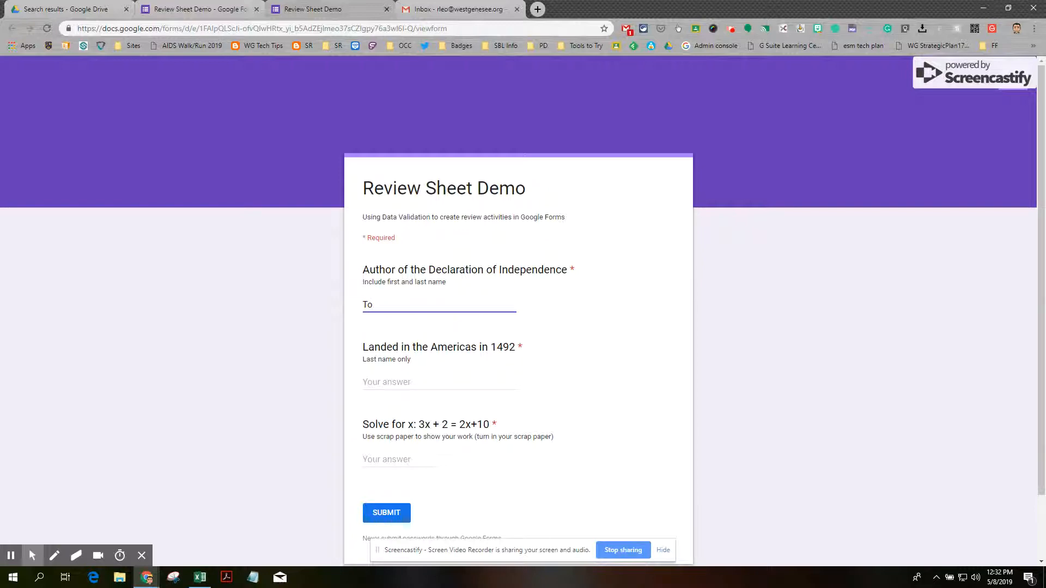
pyautogui.write('hmas Jefferson')
pyautogui.click(412, 386)
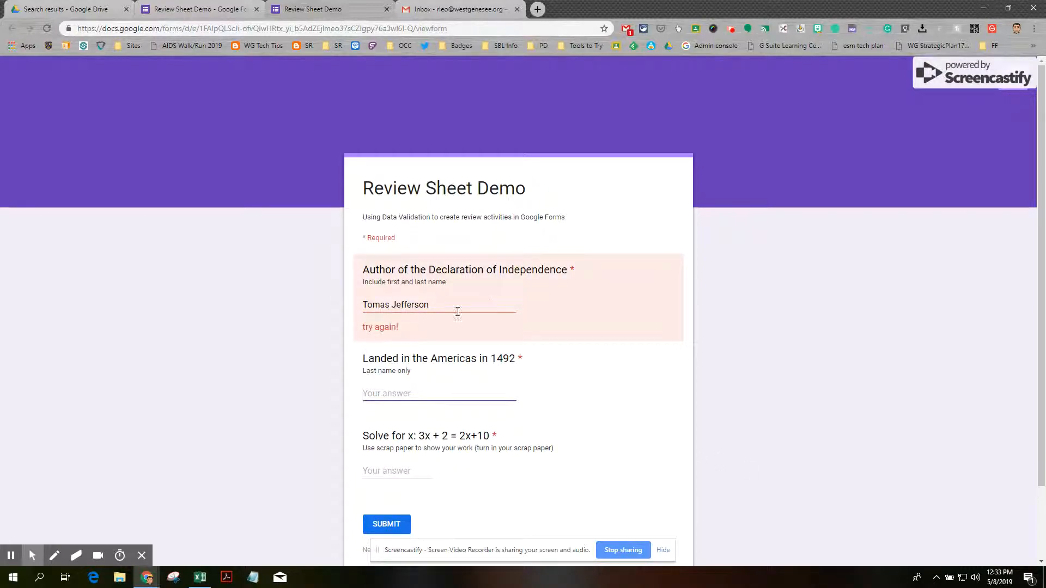
pyautogui.click(368, 305)
pyautogui.write('h')
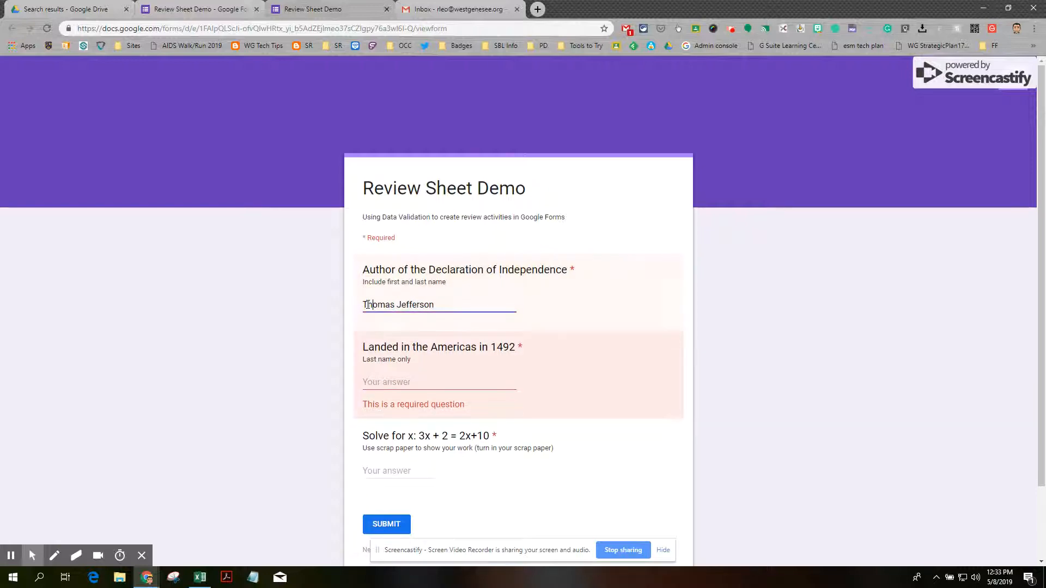
# Answer the "Landed in the Americas in 1492" question with "Christopher Columbus"
pyautogui.click(383, 386)
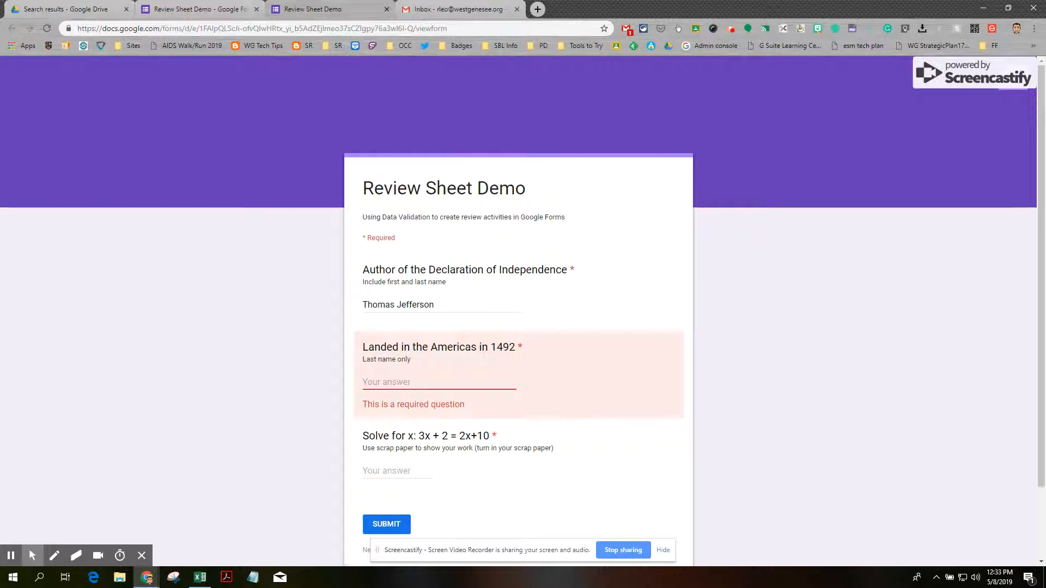
pyautogui.write('Christo')
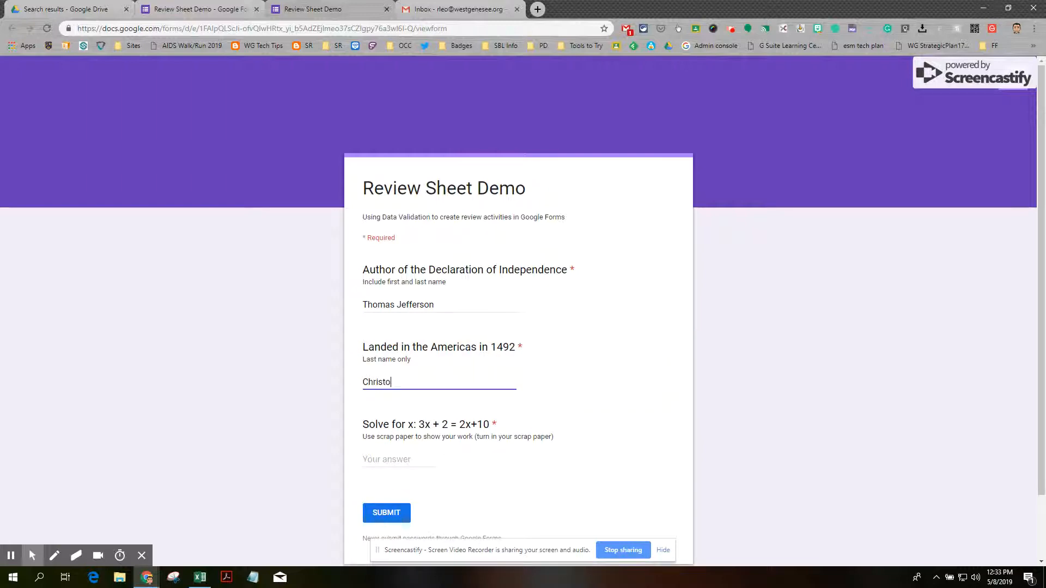
pyautogui.write('pher Columbus')
# Test the "Solve for x" question's validation with the wrong answer 4
pyautogui.click(407, 457)
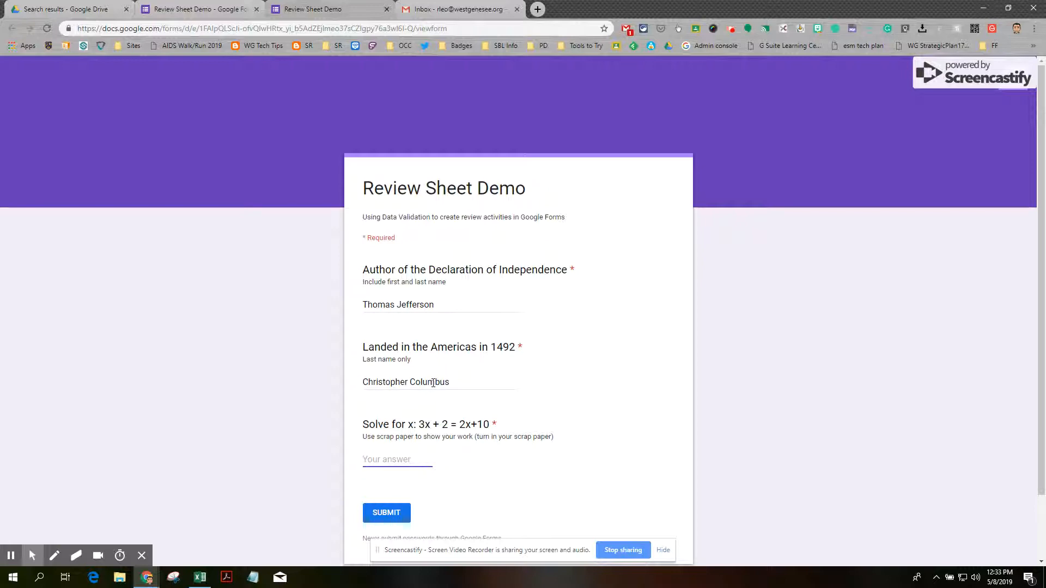
pyautogui.click(392, 459)
pyautogui.write('8')
pyautogui.press('BackSpace')
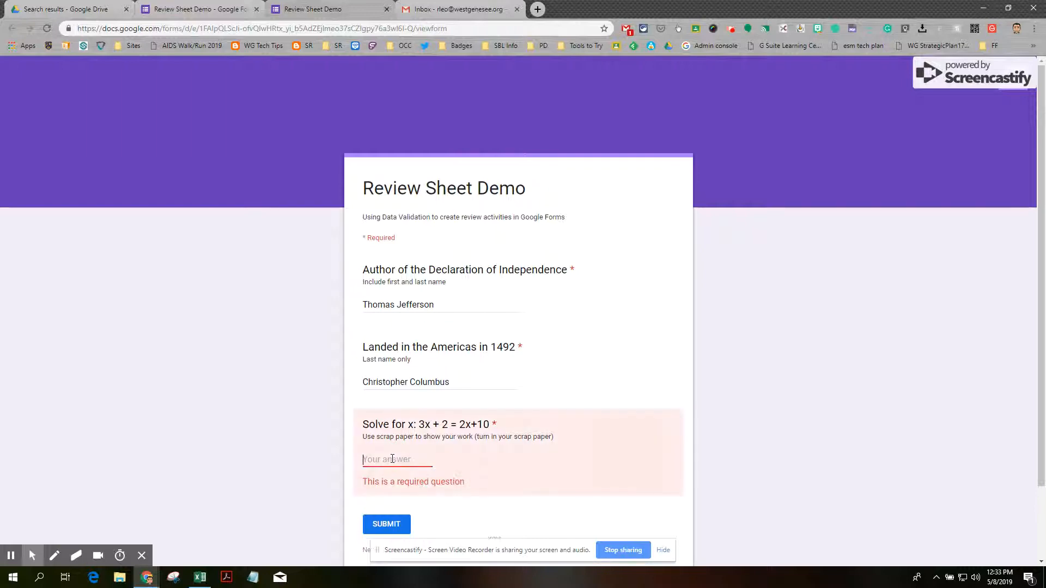
pyautogui.write('4')
pyautogui.click(392, 462)
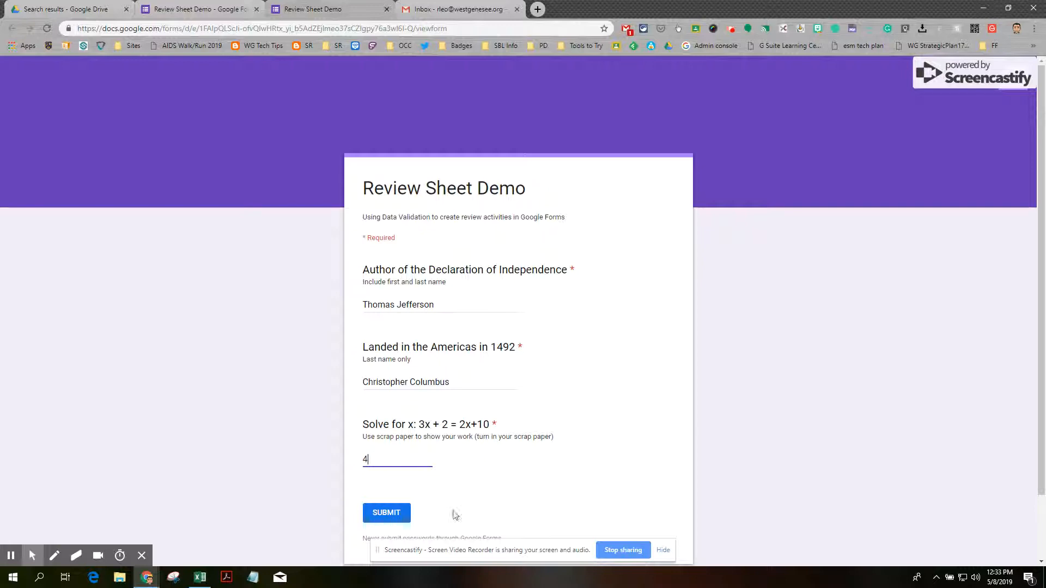
pyautogui.click(413, 377)
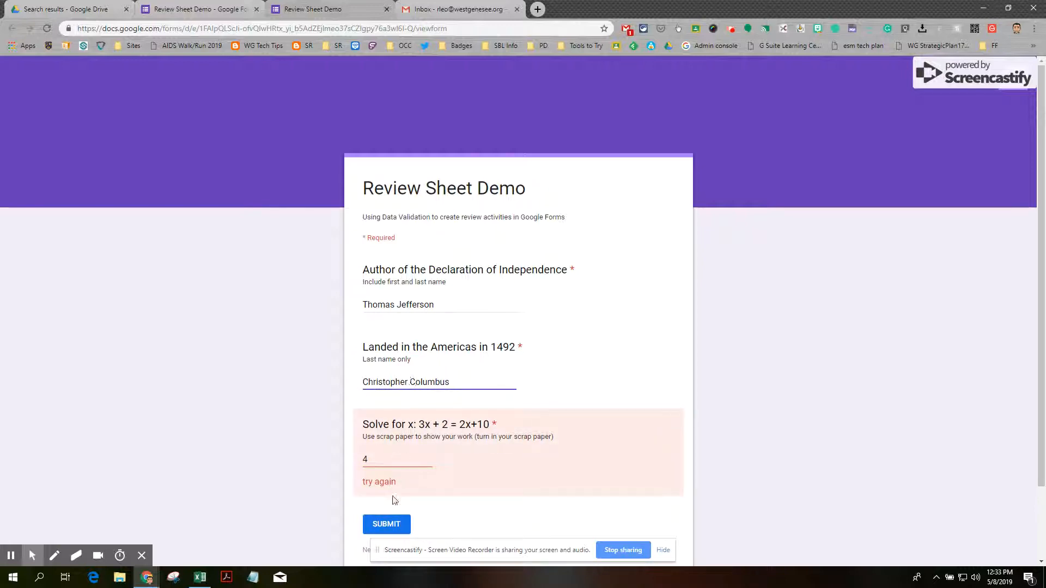
# Replace the "Solve for x" answer with 8 and submit the form
pyautogui.moveTo(375, 460); pyautogui.dragTo(336, 463)
pyautogui.write('8')
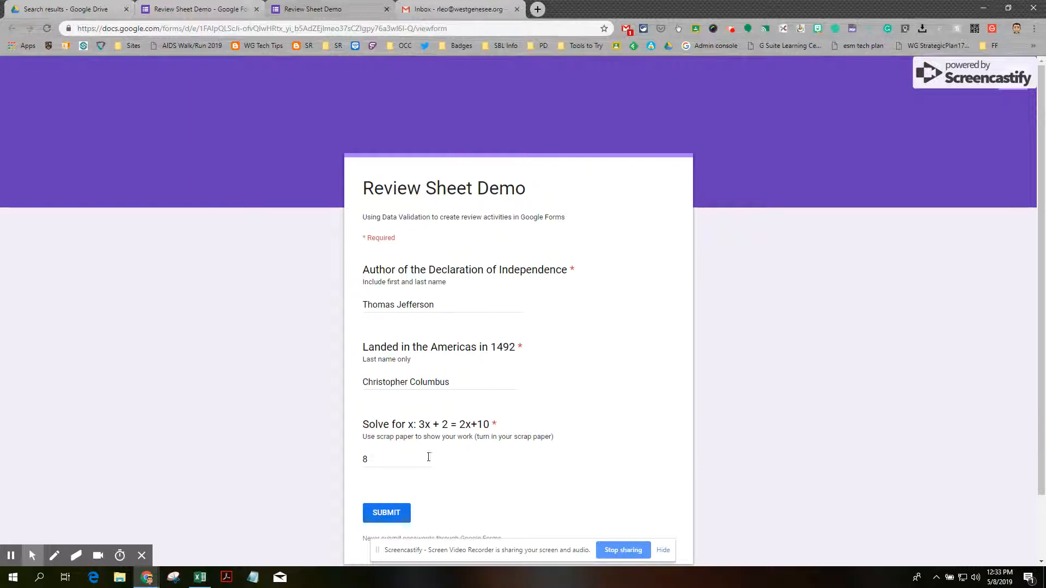
pyautogui.click(397, 518)
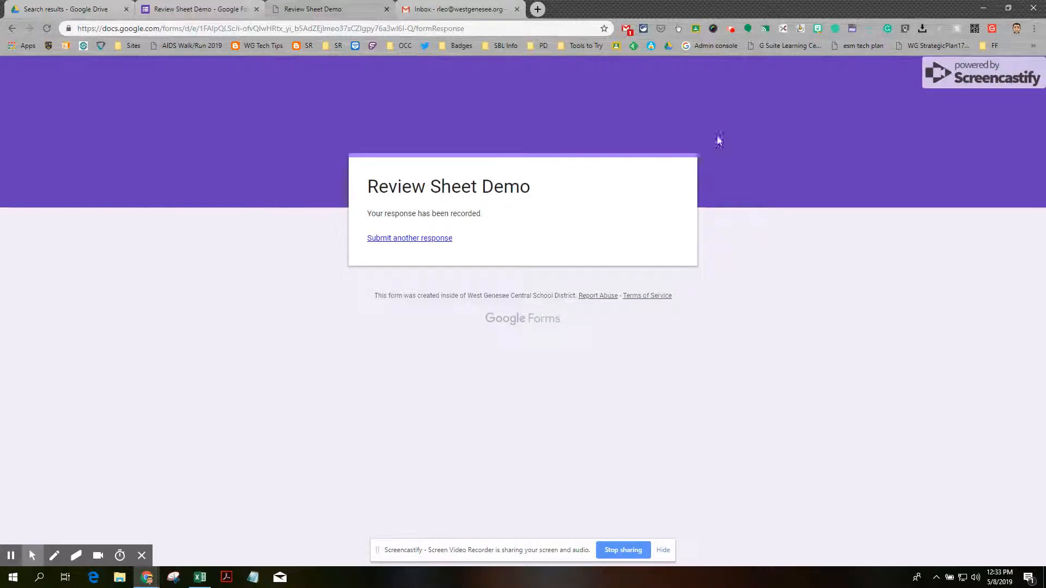
# Return to the form editor and try enabling the collection of email addresses in the form's general settings
pyautogui.click(212, 11)
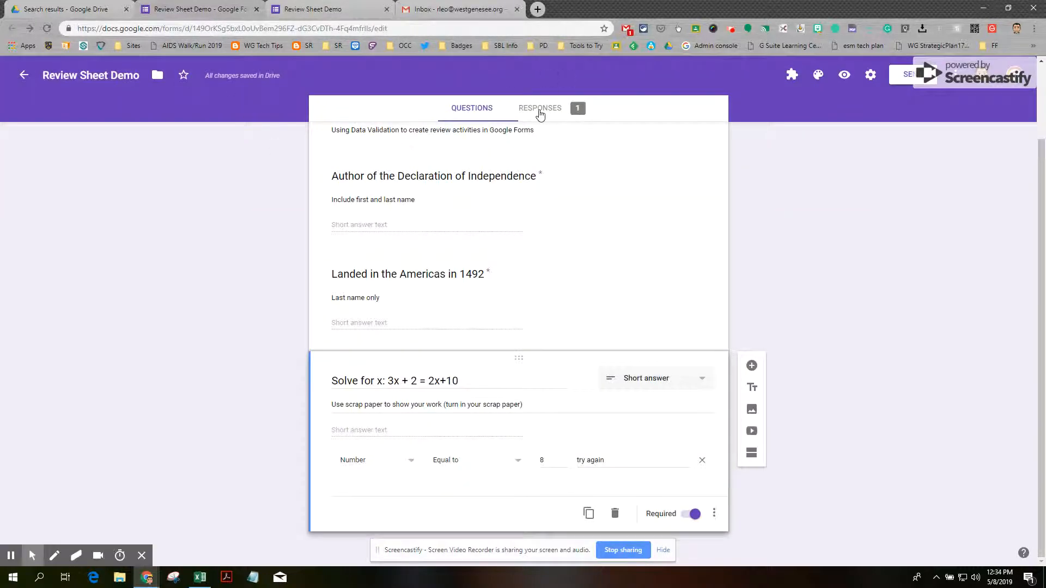
pyautogui.scroll(2, 831, 329)
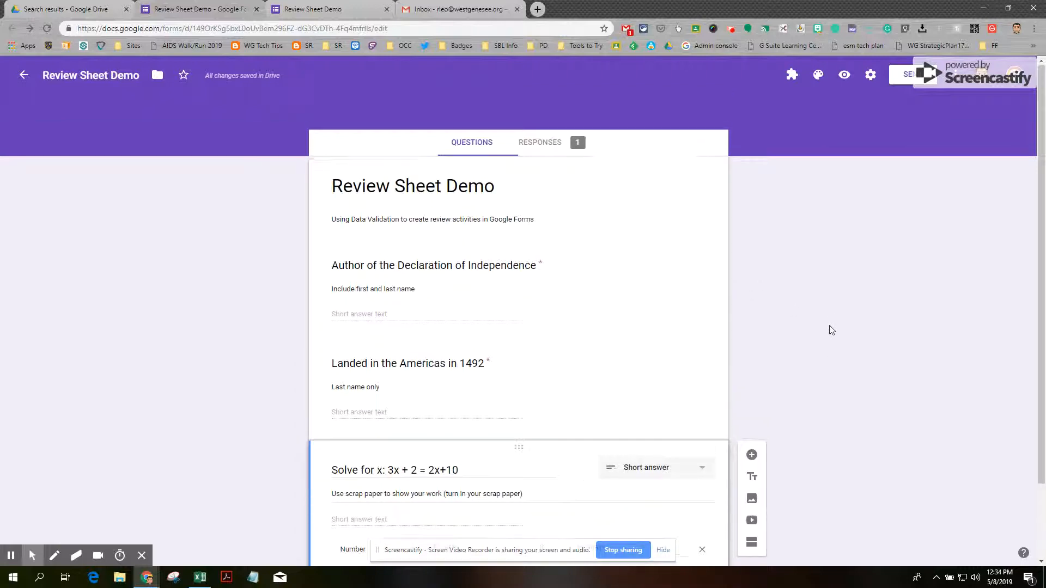
pyautogui.click(869, 76)
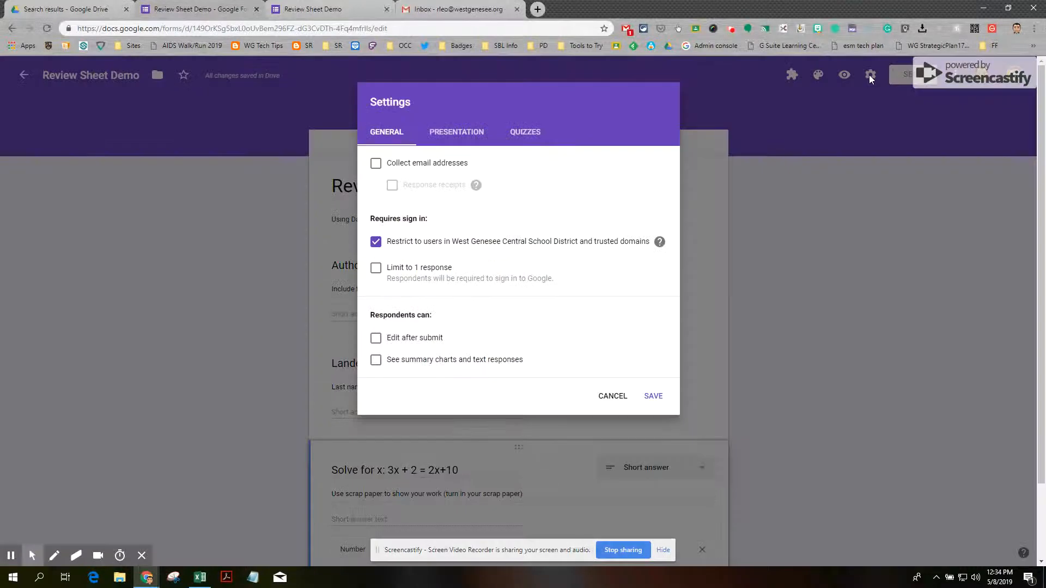
pyautogui.click(376, 164)
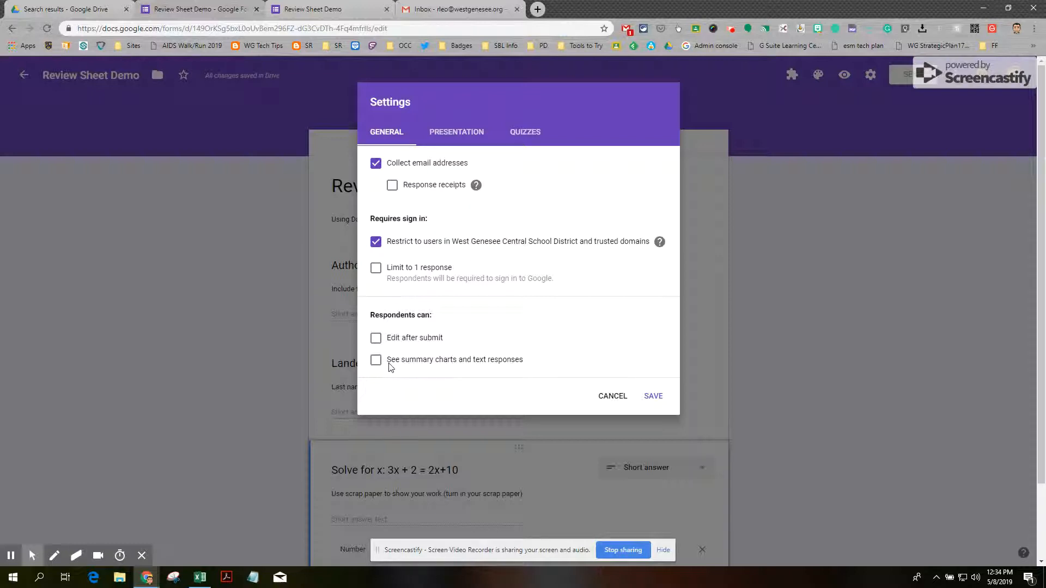
pyautogui.click(613, 395)
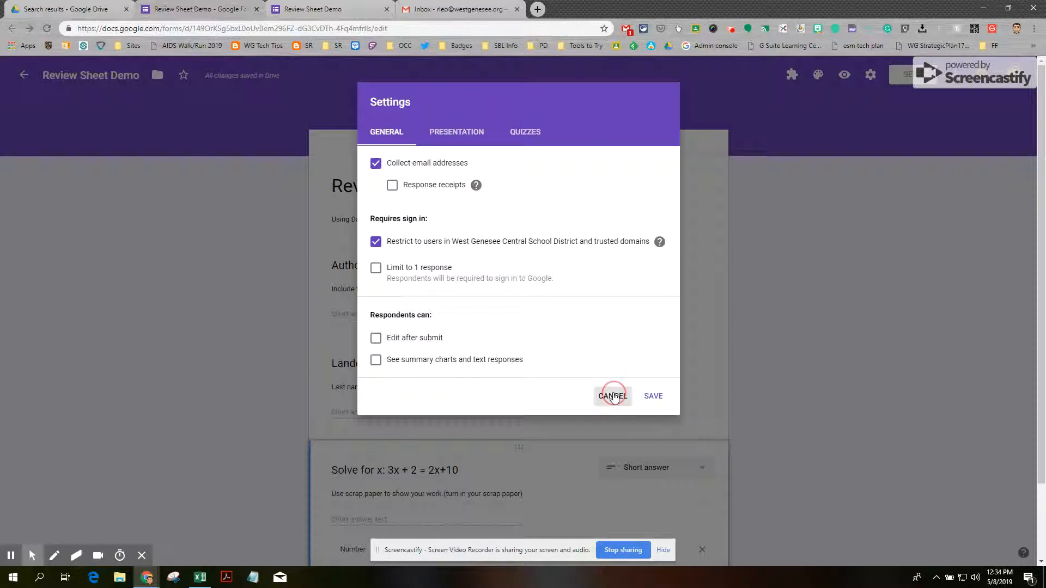
pyautogui.scroll(-2, 430, 283)
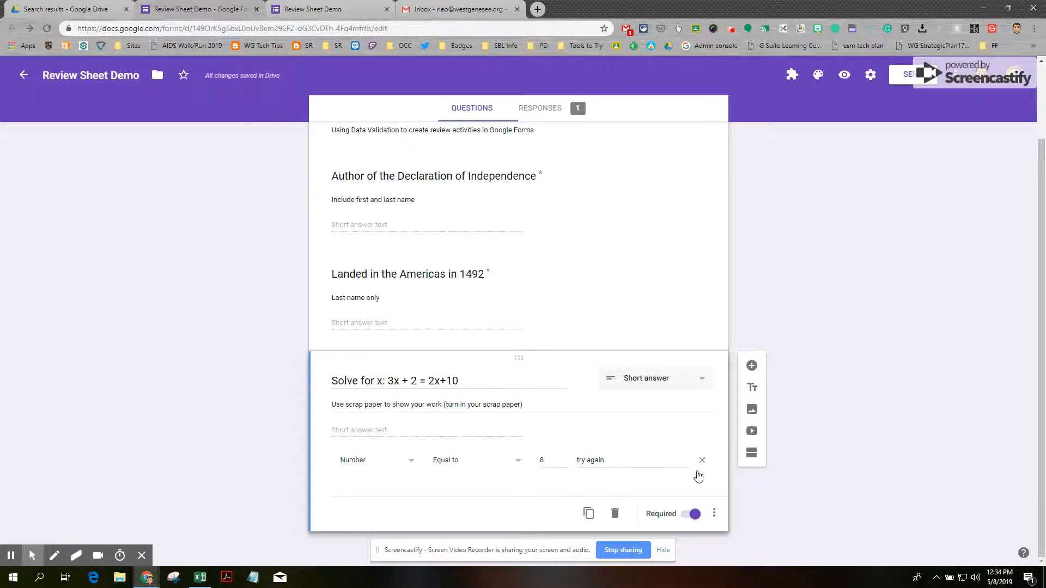
pyautogui.click(713, 514)
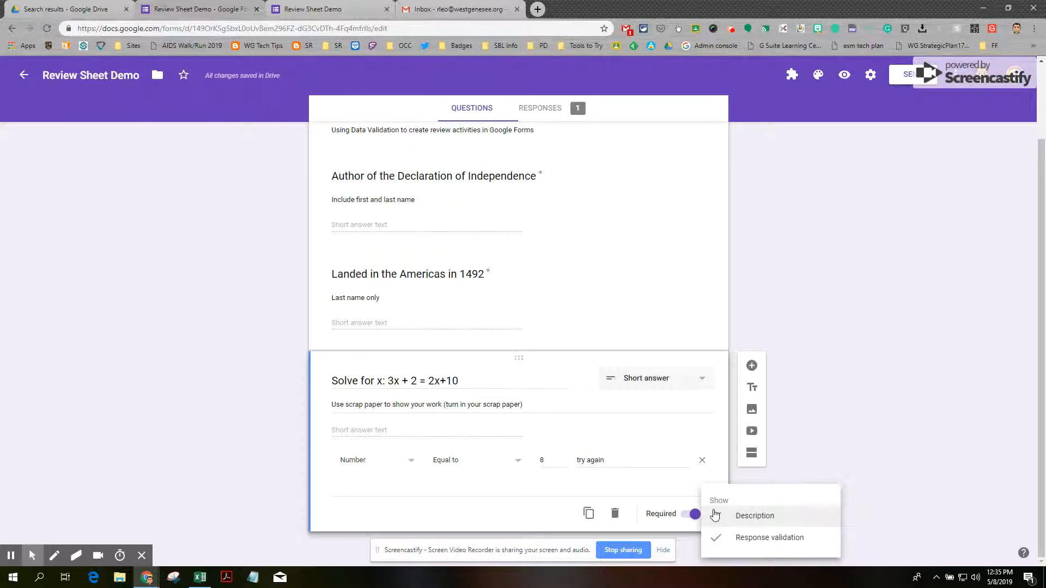
pyautogui.click(714, 514)
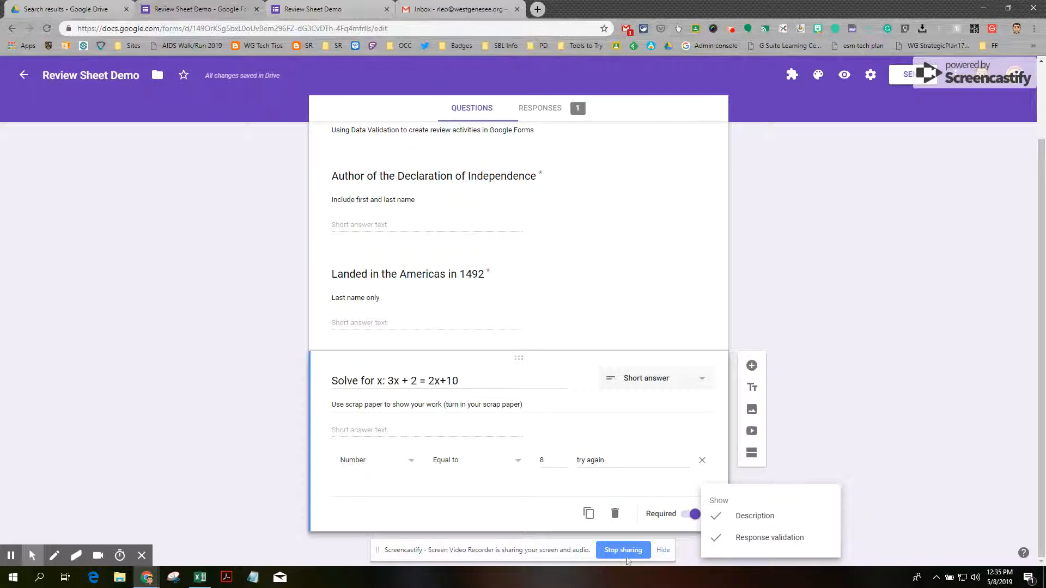